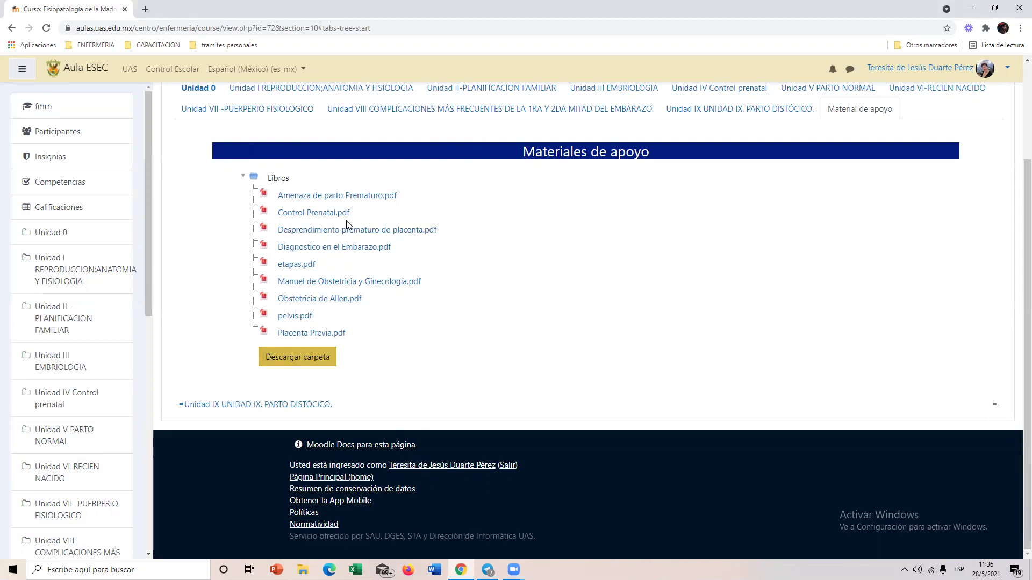
Open Unidad I REPRODUCCION;ANATOMIA Y FISIOLOGIA and look through its contents and activities.
{"action": "scroll", "coordinate": [370, 303], "scroll_direction": "up", "scroll_amount": 3}
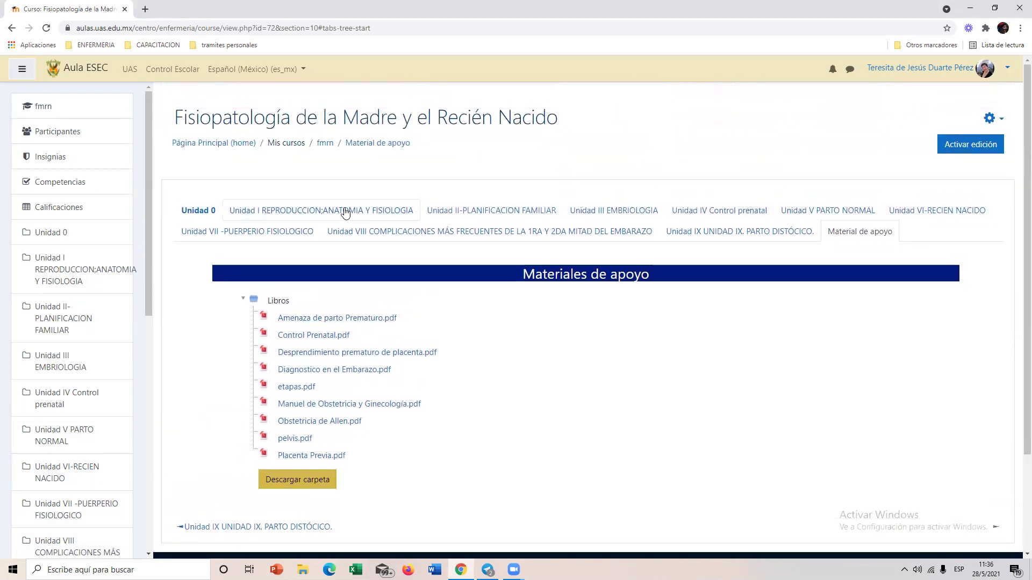
{"action": "left_click", "coordinate": [301, 210]}
{"action": "scroll", "coordinate": [378, 370], "scroll_direction": "down", "scroll_amount": 15}
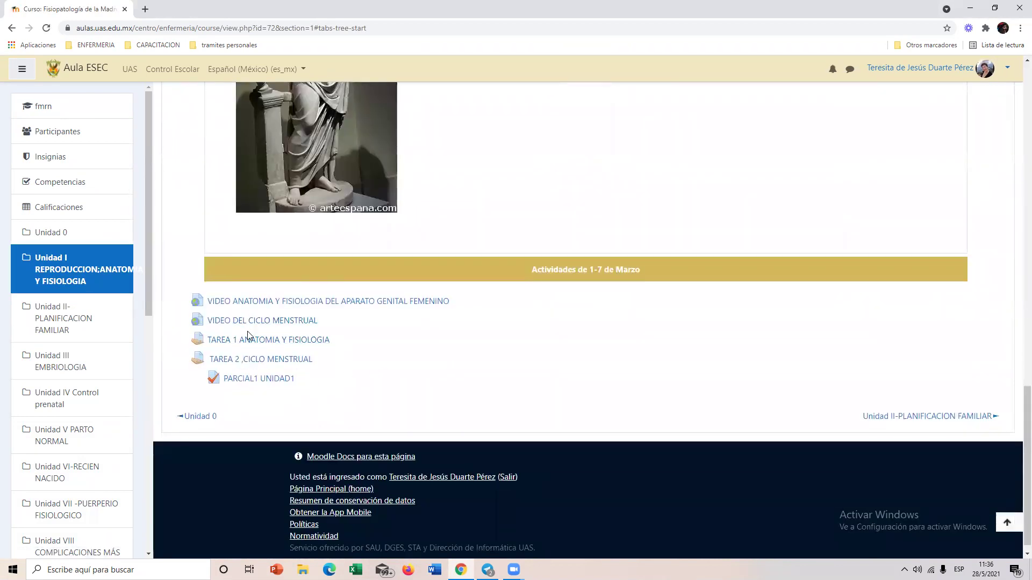
{"action": "scroll", "coordinate": [281, 329], "scroll_direction": "up", "scroll_amount": 10}
{"action": "scroll", "coordinate": [281, 333], "scroll_direction": "down", "scroll_amount": 6}
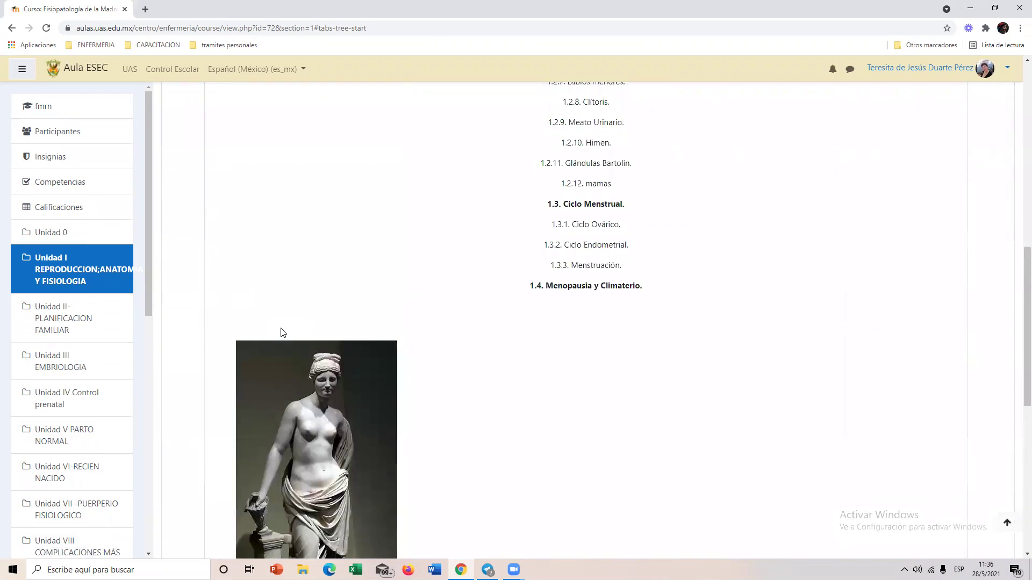
{"action": "scroll", "coordinate": [281, 332], "scroll_direction": "up", "scroll_amount": 12}
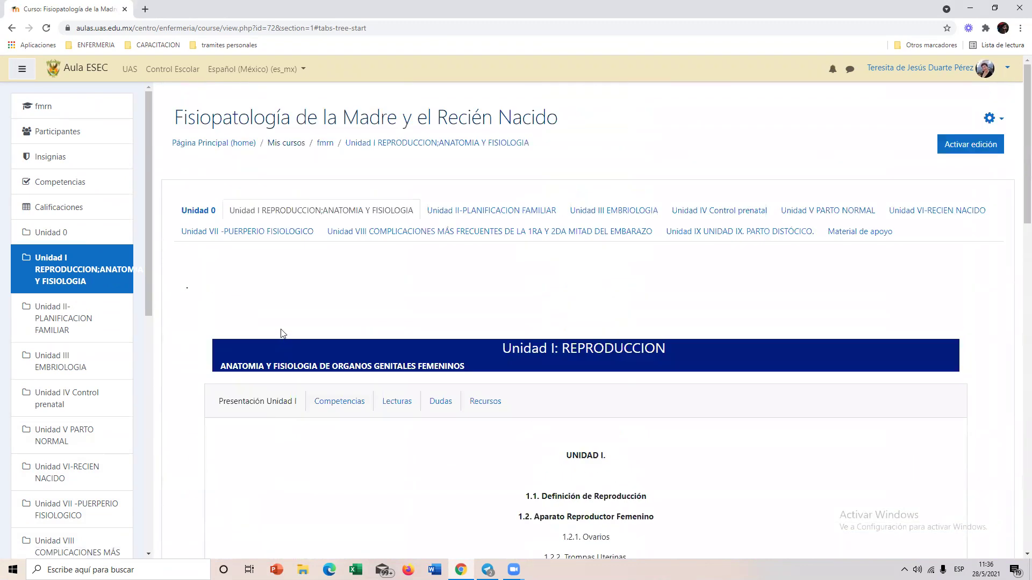
View the grading summary of the BAUL DE TRABAJOS ATRASADOS assignment in Unidad 0, and return to the fmrn course page.
{"action": "left_click", "coordinate": [207, 211]}
{"action": "scroll", "coordinate": [476, 311], "scroll_direction": "down", "scroll_amount": 8}
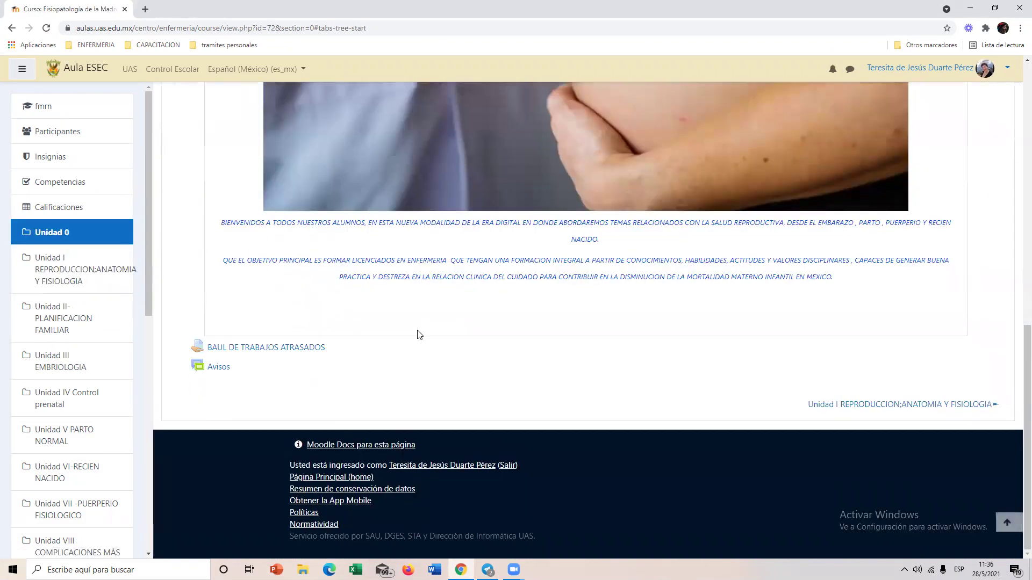
{"action": "left_click", "coordinate": [264, 348]}
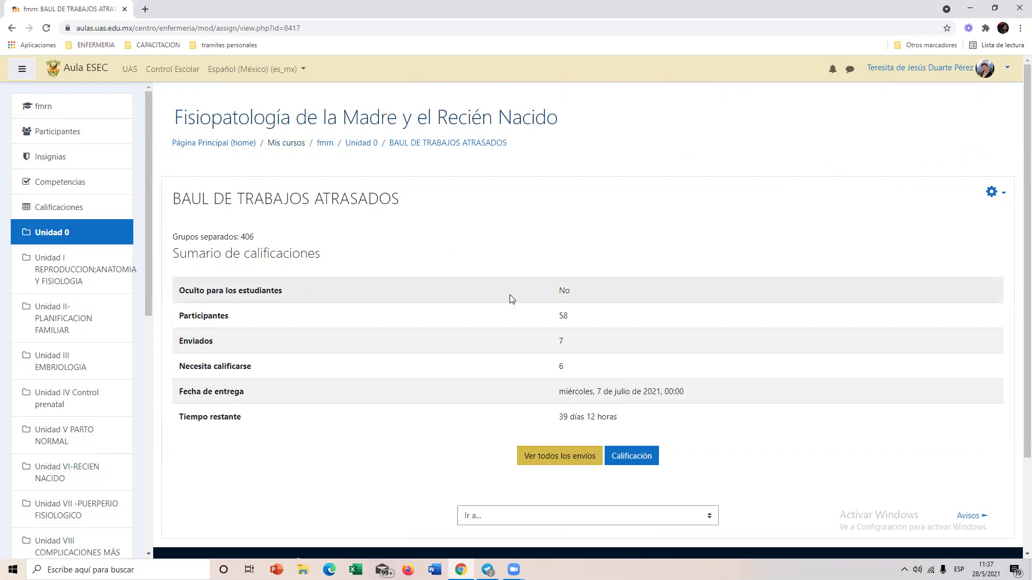
{"action": "left_click", "coordinate": [324, 143]}
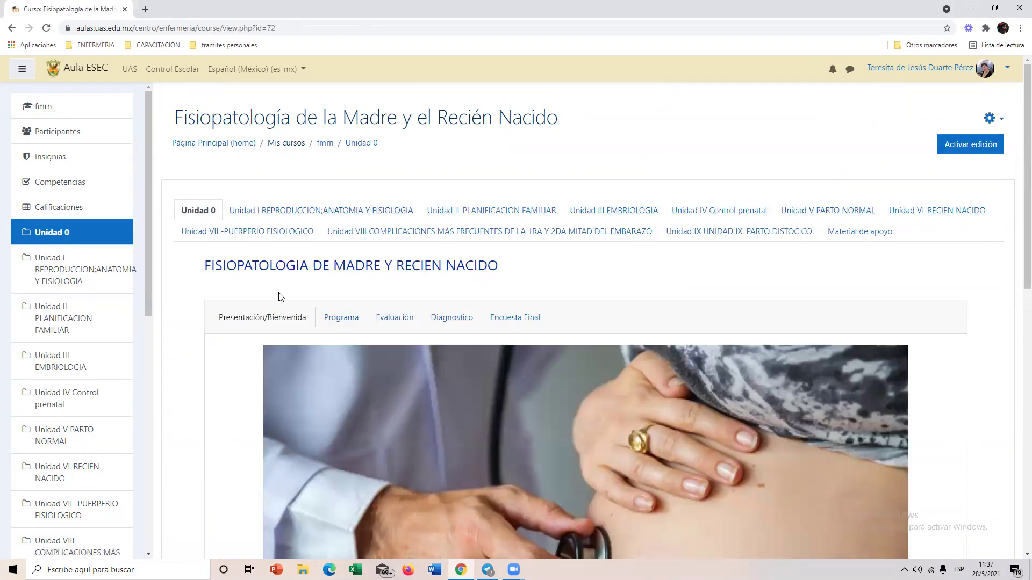
Sort the course participants by last course access, look through the list, and return to the course page.
{"action": "left_click", "coordinate": [80, 139]}
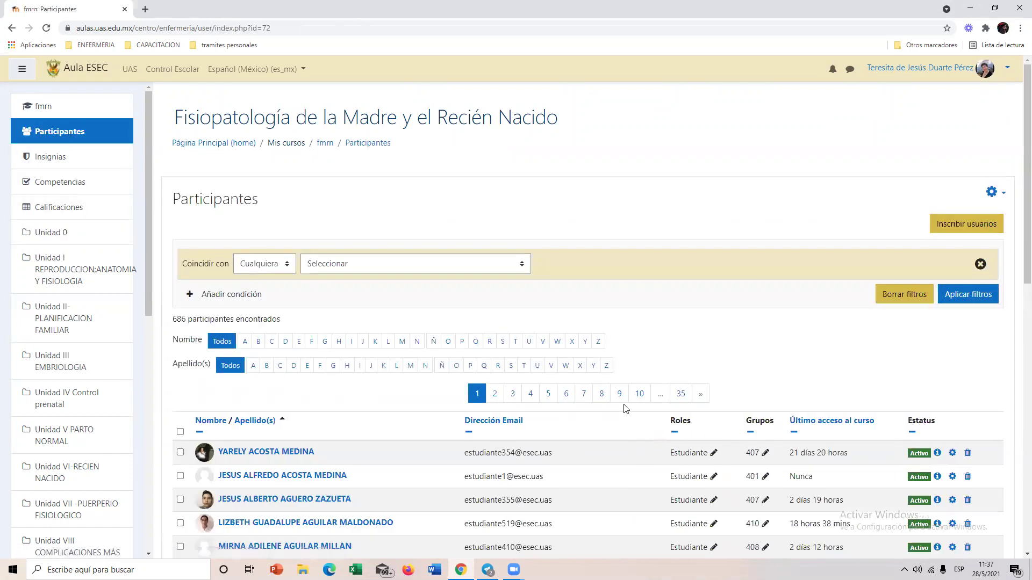
{"action": "scroll", "coordinate": [625, 408], "scroll_direction": "down", "scroll_amount": 6}
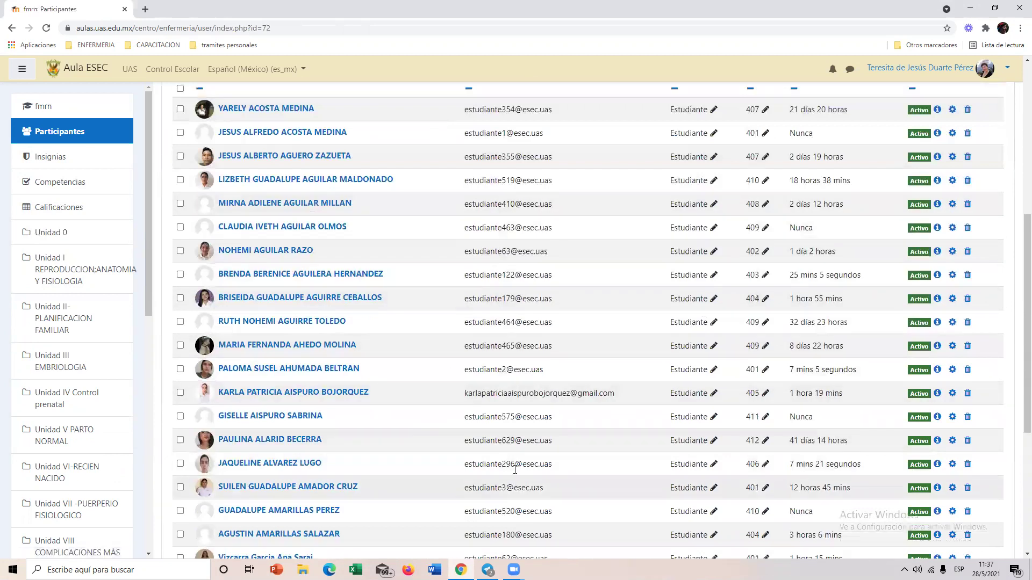
{"action": "scroll", "coordinate": [514, 469], "scroll_direction": "up", "scroll_amount": 6}
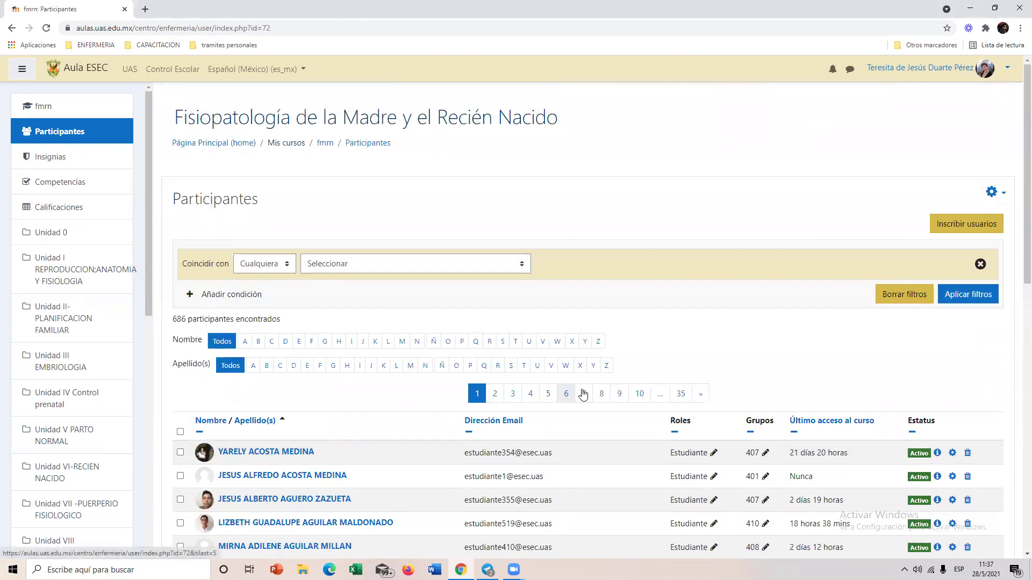
{"action": "left_click", "coordinate": [816, 424]}
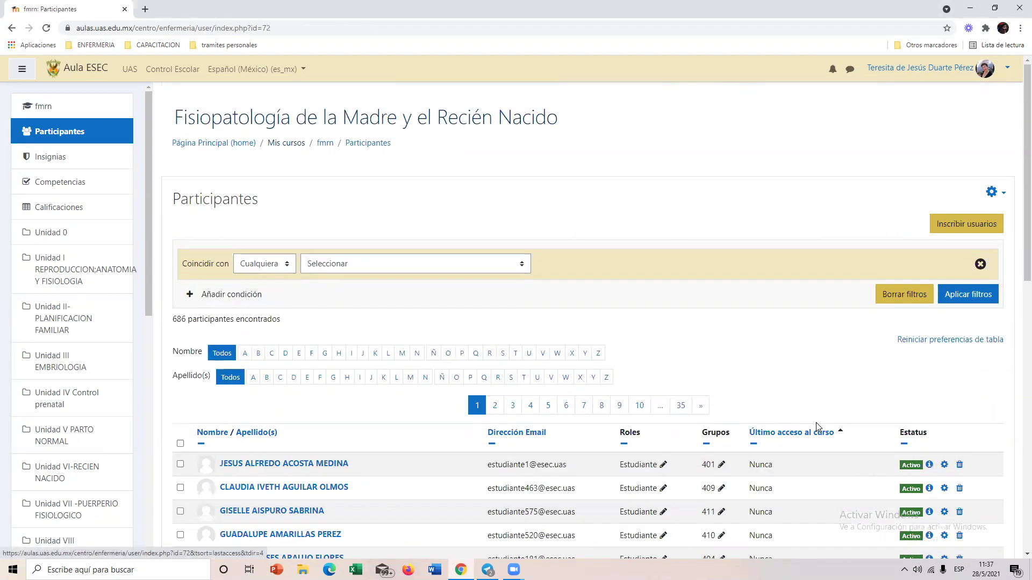
{"action": "scroll", "coordinate": [816, 426], "scroll_direction": "down", "scroll_amount": 5}
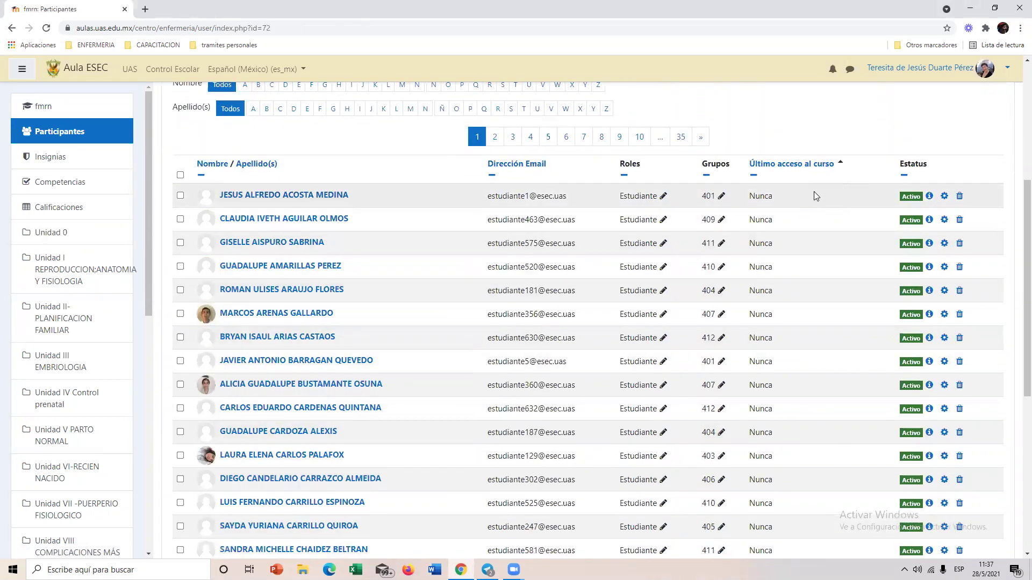
{"action": "scroll", "coordinate": [814, 191], "scroll_direction": "down", "scroll_amount": 6}
{"action": "scroll", "coordinate": [813, 344], "scroll_direction": "up", "scroll_amount": 10}
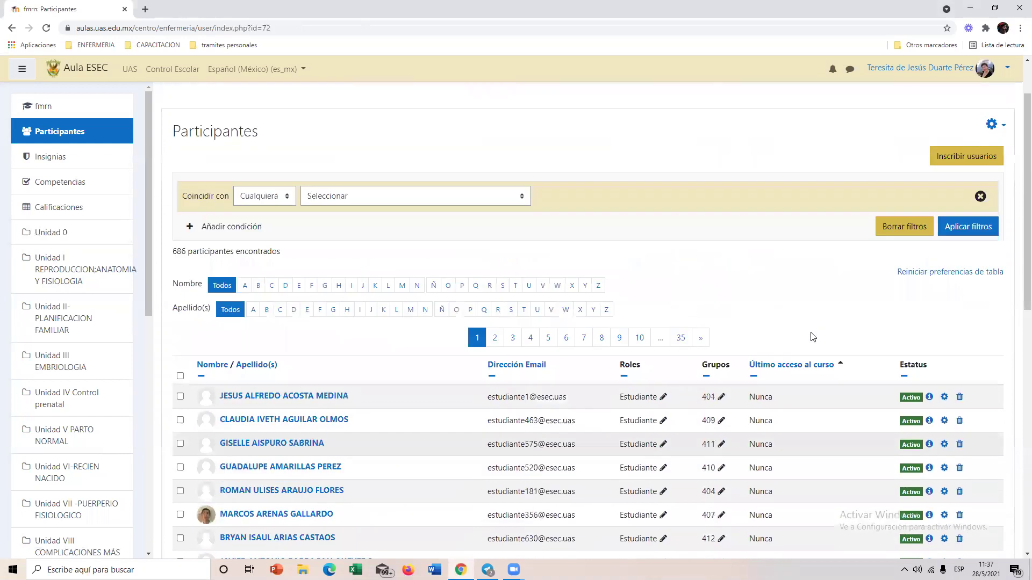
{"action": "scroll", "coordinate": [813, 337], "scroll_direction": "up", "scroll_amount": 2}
{"action": "left_click", "coordinate": [325, 144]}
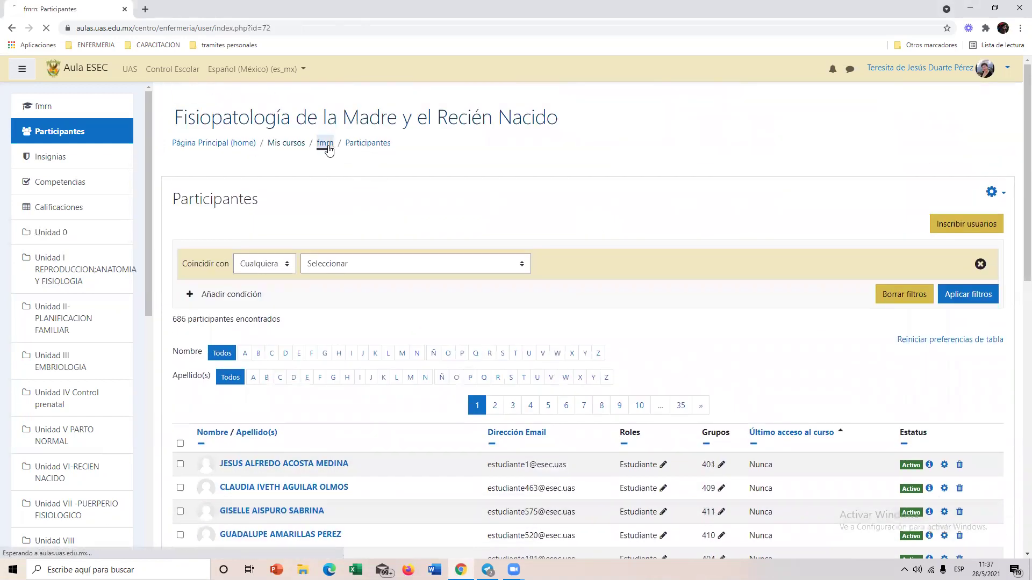
Open the course grades and choose export as an Excel spreadsheet (Hoja de cálculo Excel).
{"action": "left_click", "coordinate": [85, 207]}
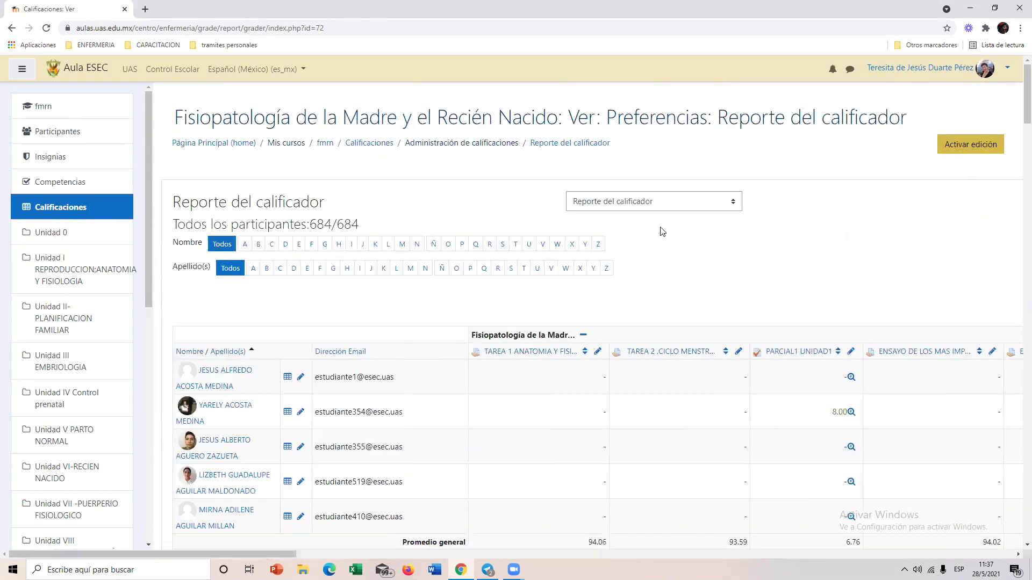
{"action": "left_click", "coordinate": [734, 208]}
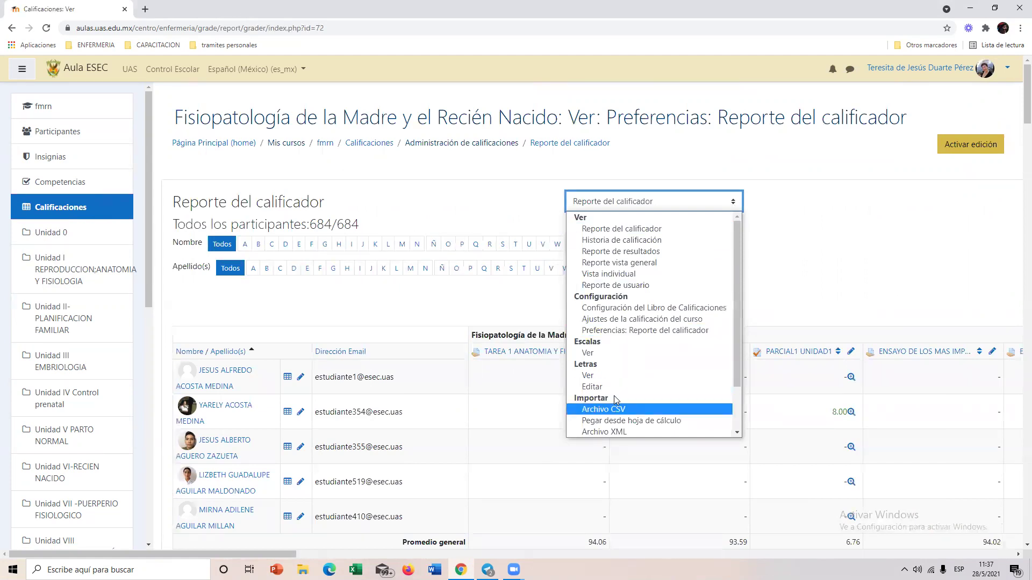
{"action": "scroll", "coordinate": [612, 410], "scroll_direction": "down", "scroll_amount": 1}
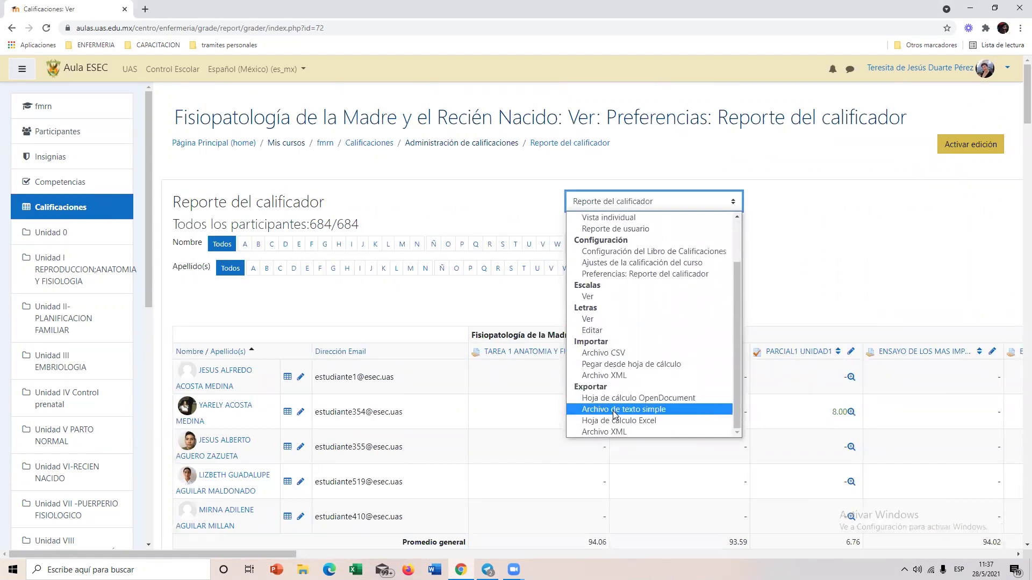
{"action": "left_click", "coordinate": [617, 422]}
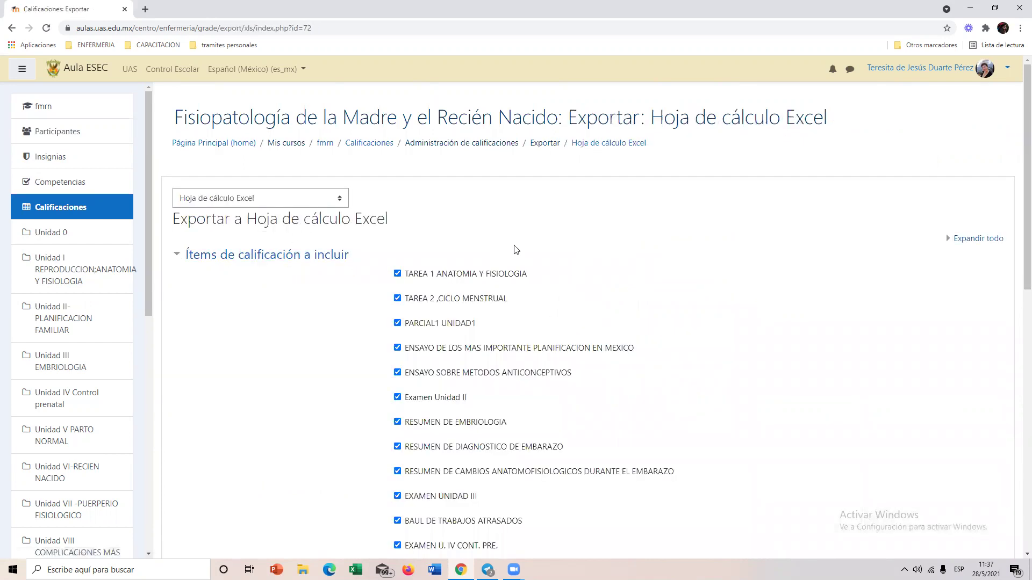
Exclude the grade items Puerperio fisiológico, listado, Cartel, infografia and Cesarea from the export.
{"action": "scroll", "coordinate": [516, 250], "scroll_direction": "down", "scroll_amount": 7}
{"action": "scroll", "coordinate": [517, 251], "scroll_direction": "up", "scroll_amount": 7}
{"action": "scroll", "coordinate": [443, 386], "scroll_direction": "down", "scroll_amount": 3}
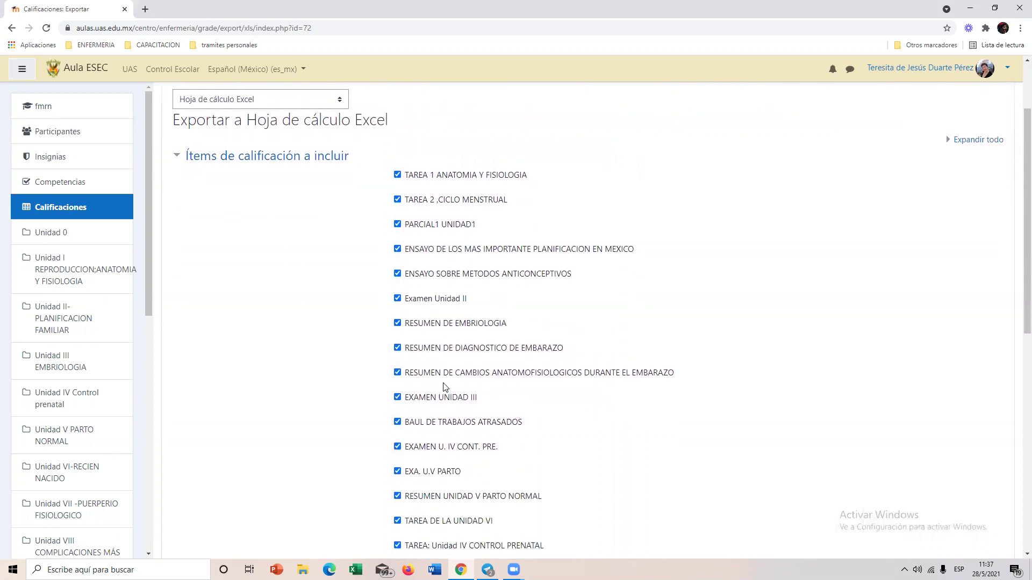
{"action": "scroll", "coordinate": [460, 334], "scroll_direction": "down", "scroll_amount": 3}
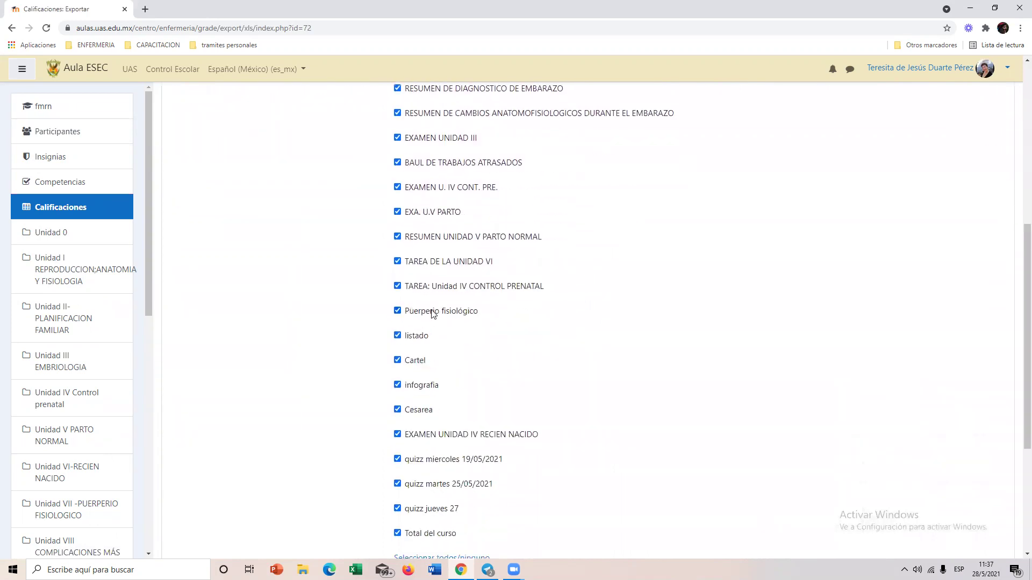
{"action": "scroll", "coordinate": [433, 314], "scroll_direction": "down", "scroll_amount": 2}
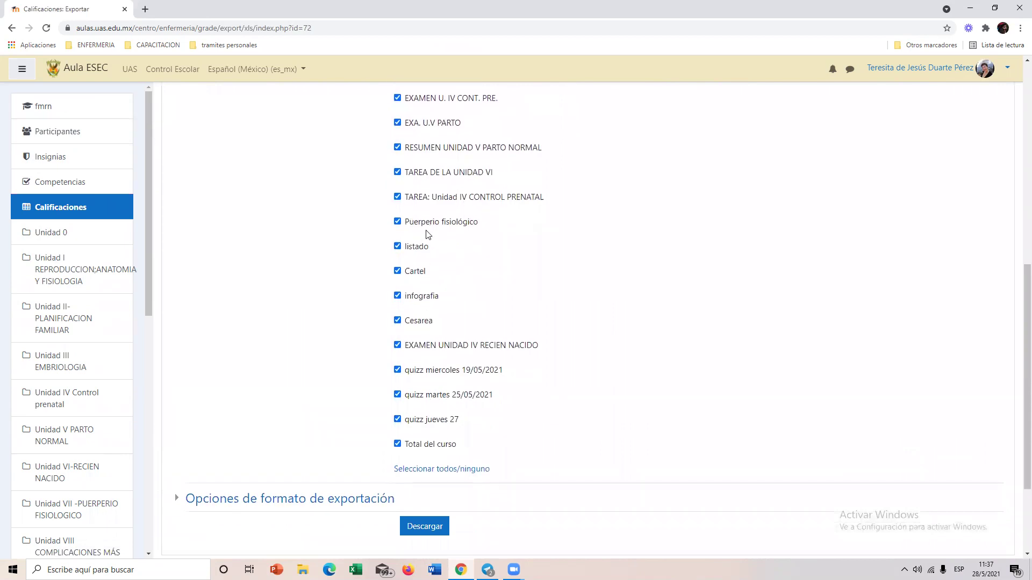
{"action": "left_click", "coordinate": [398, 222]}
{"action": "left_click", "coordinate": [397, 247]}
{"action": "left_click", "coordinate": [398, 274]}
{"action": "left_click", "coordinate": [398, 298]}
{"action": "left_click", "coordinate": [398, 323]}
Check the selected grade items and expand the export format options (Opciones de formato de exportación).
{"action": "scroll", "coordinate": [415, 446], "scroll_direction": "up", "scroll_amount": 2}
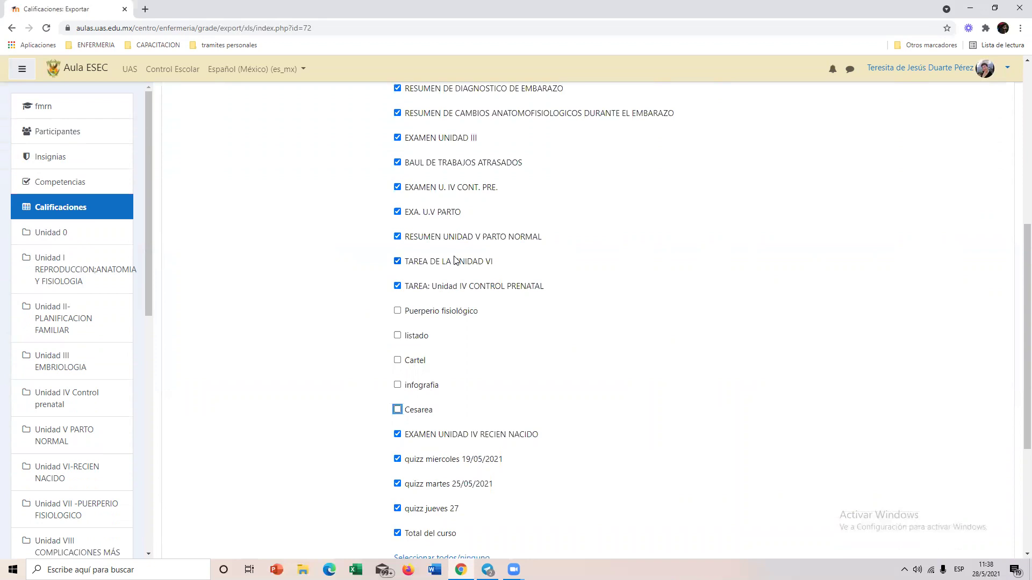
{"action": "scroll", "coordinate": [432, 318], "scroll_direction": "up", "scroll_amount": 2}
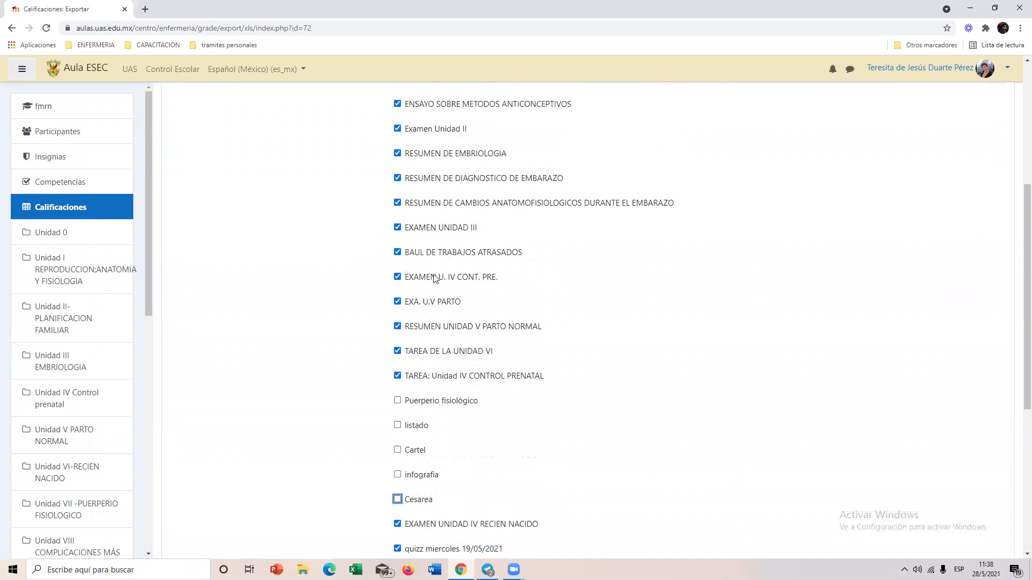
{"action": "scroll", "coordinate": [443, 155], "scroll_direction": "up", "scroll_amount": 6}
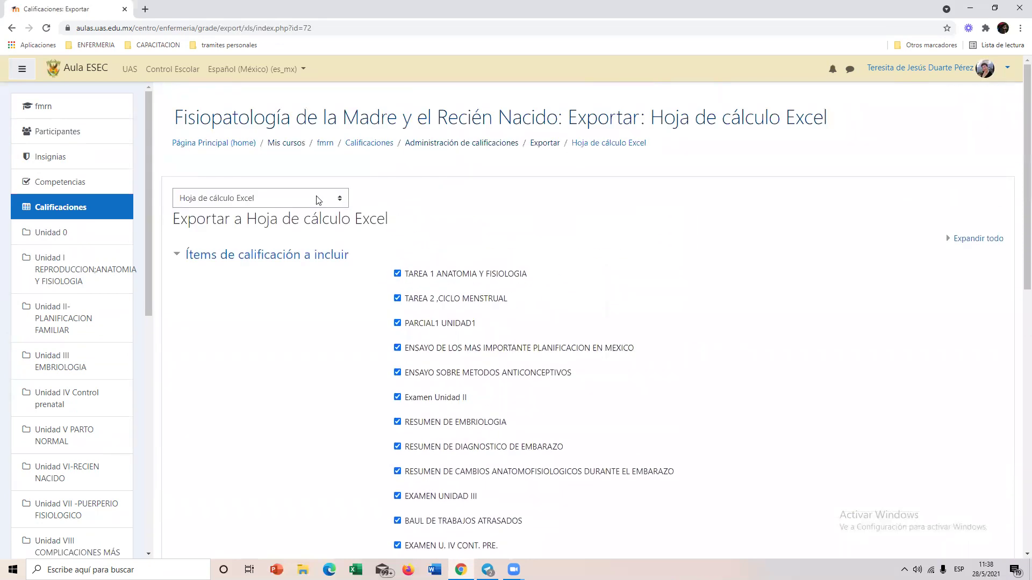
{"action": "scroll", "coordinate": [359, 221], "scroll_direction": "down", "scroll_amount": 15}
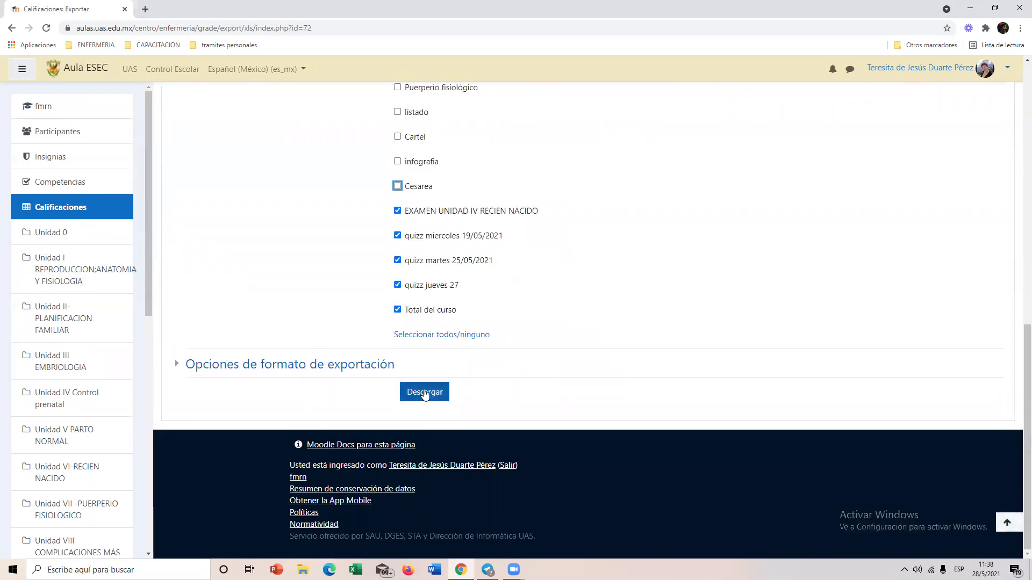
{"action": "left_click", "coordinate": [299, 365]}
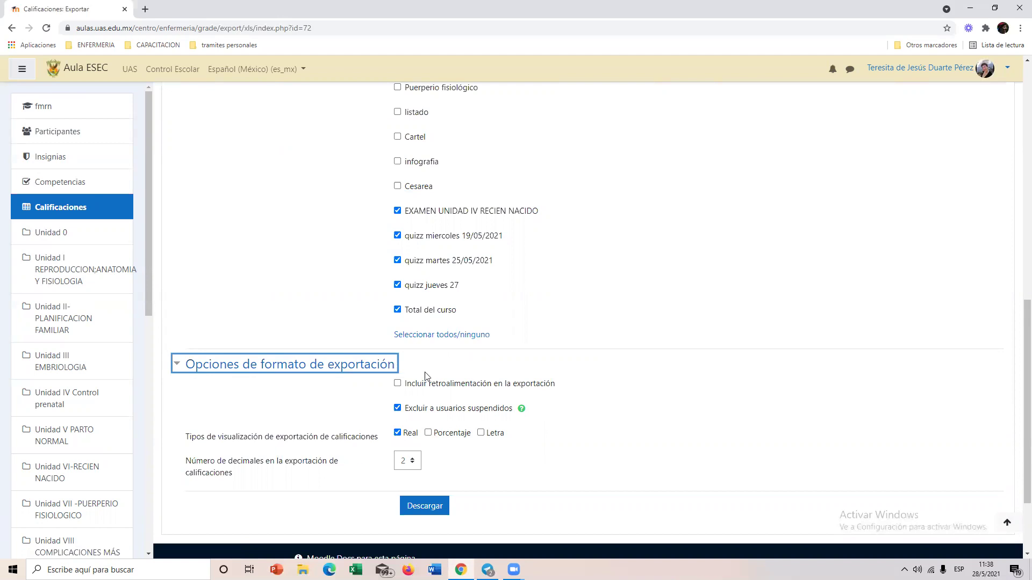
Download the grades export, open the fmrn Calificaciones.xlsx file in Excel and dismiss the Office activation notice.
{"action": "scroll", "coordinate": [438, 326], "scroll_direction": "up", "scroll_amount": 10}
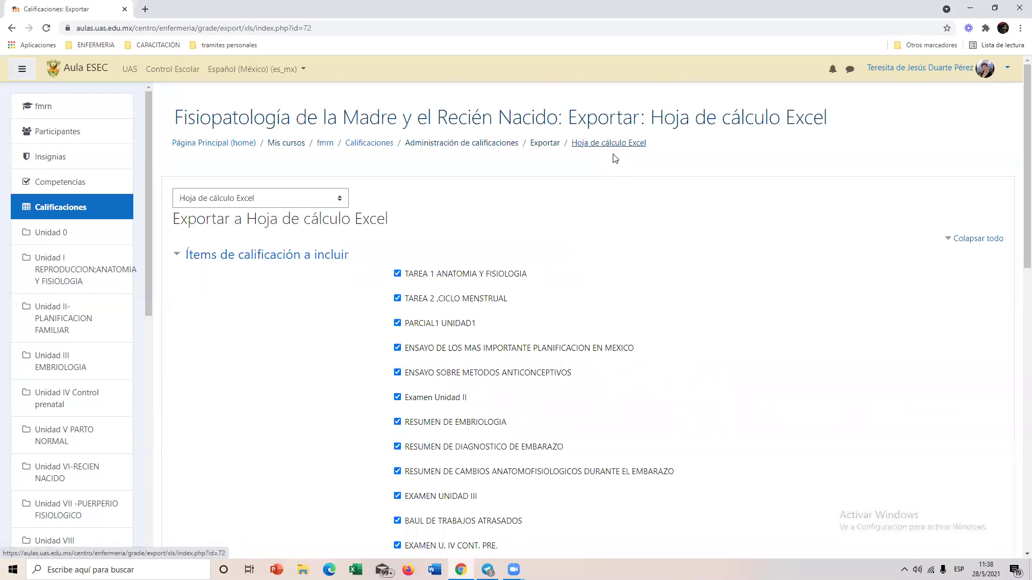
{"action": "scroll", "coordinate": [511, 329], "scroll_direction": "down", "scroll_amount": 15}
{"action": "left_click", "coordinate": [434, 393]}
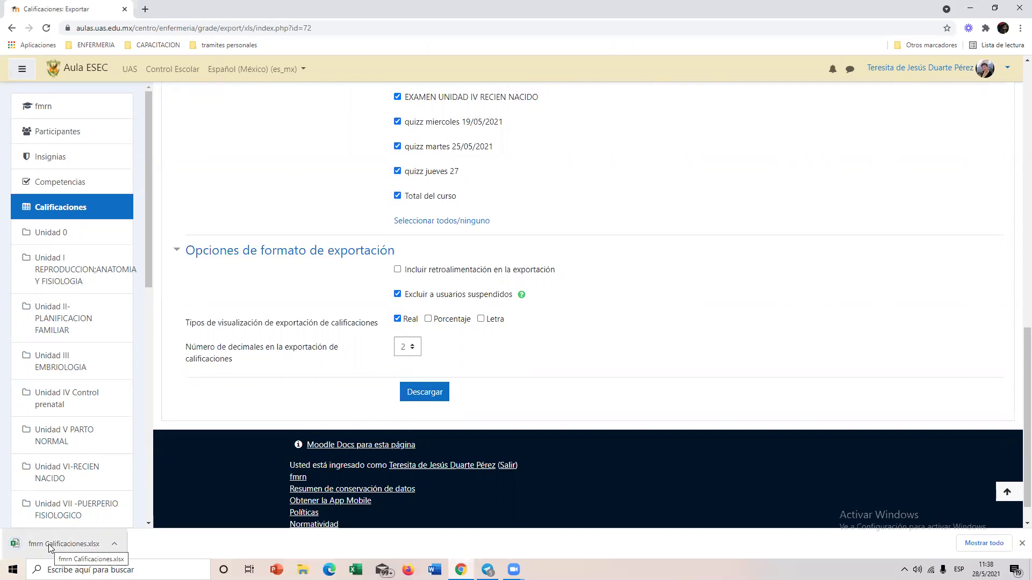
{"action": "left_click", "coordinate": [49, 546]}
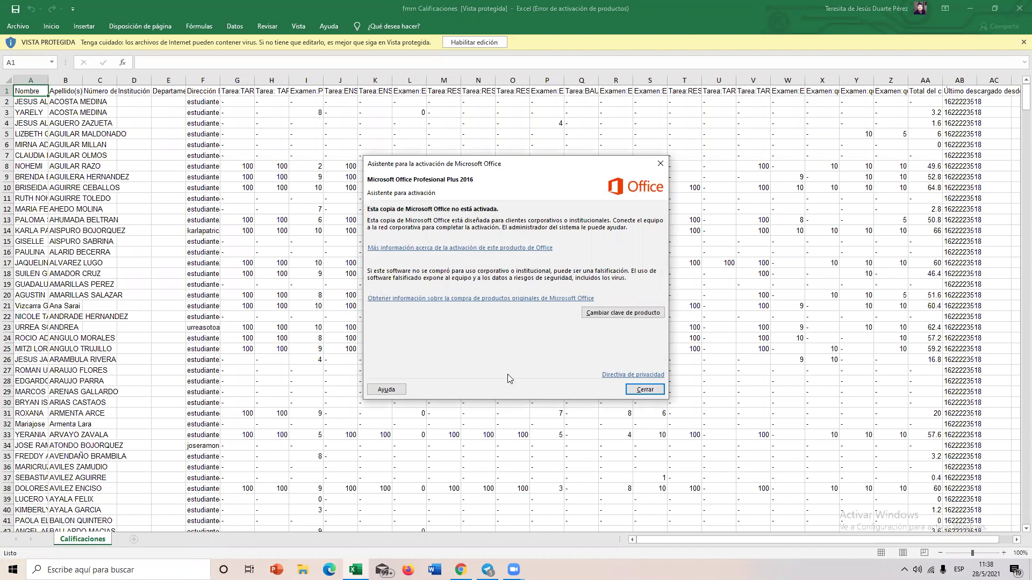
{"action": "left_click", "coordinate": [647, 390]}
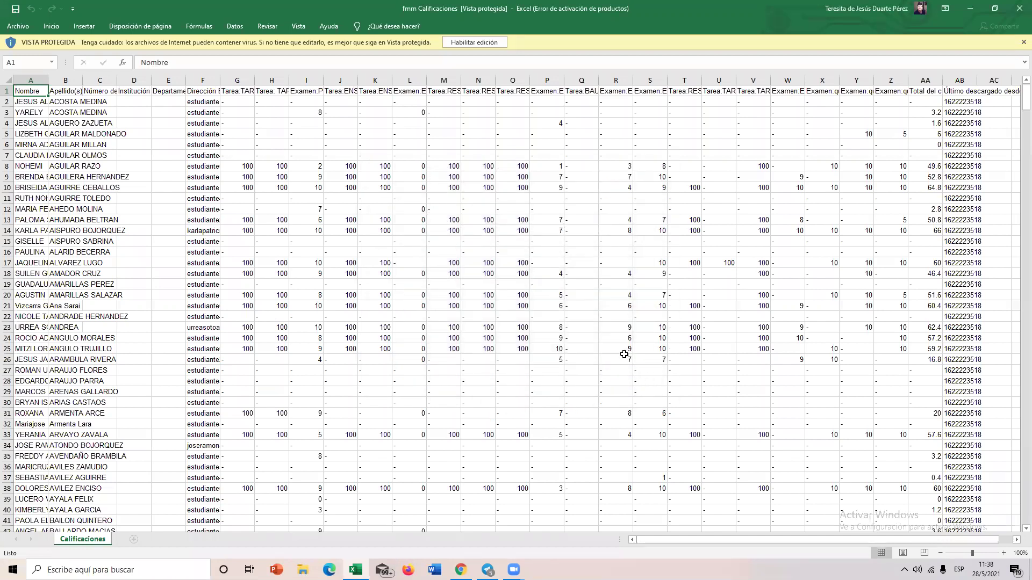
Look through the student grade rows in the Calificaciones sheet.
{"action": "scroll", "coordinate": [546, 443], "scroll_direction": "down", "scroll_amount": 20}
{"action": "scroll", "coordinate": [546, 445], "scroll_direction": "down", "scroll_amount": 20}
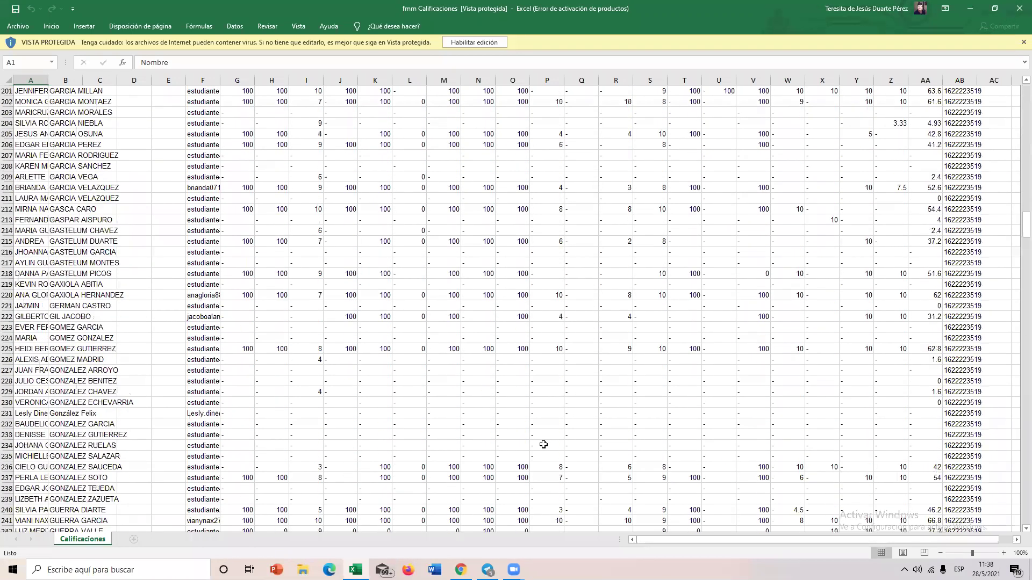
{"action": "scroll", "coordinate": [541, 447], "scroll_direction": "down", "scroll_amount": 20}
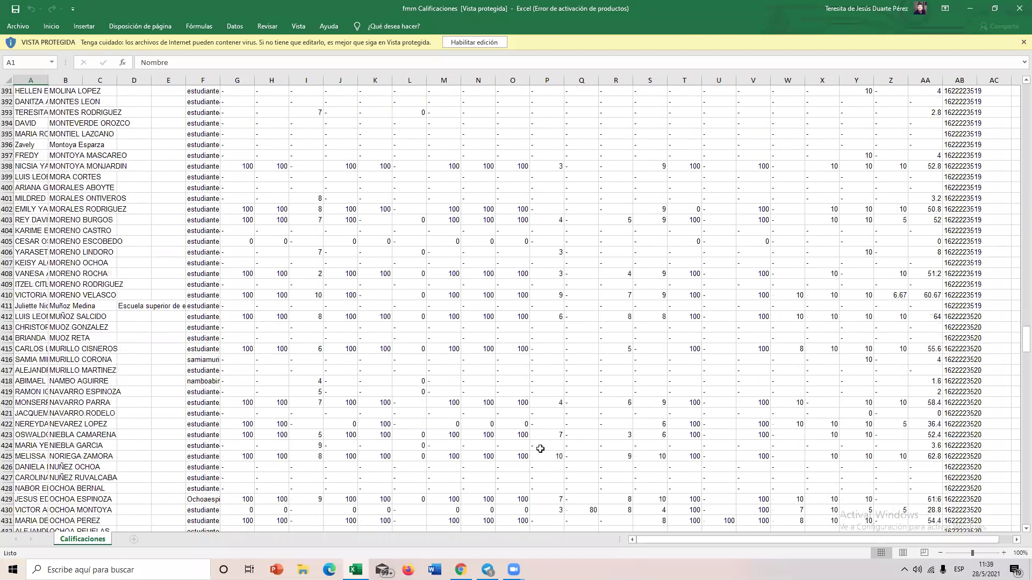
{"action": "scroll", "coordinate": [540, 449], "scroll_direction": "down", "scroll_amount": 1}
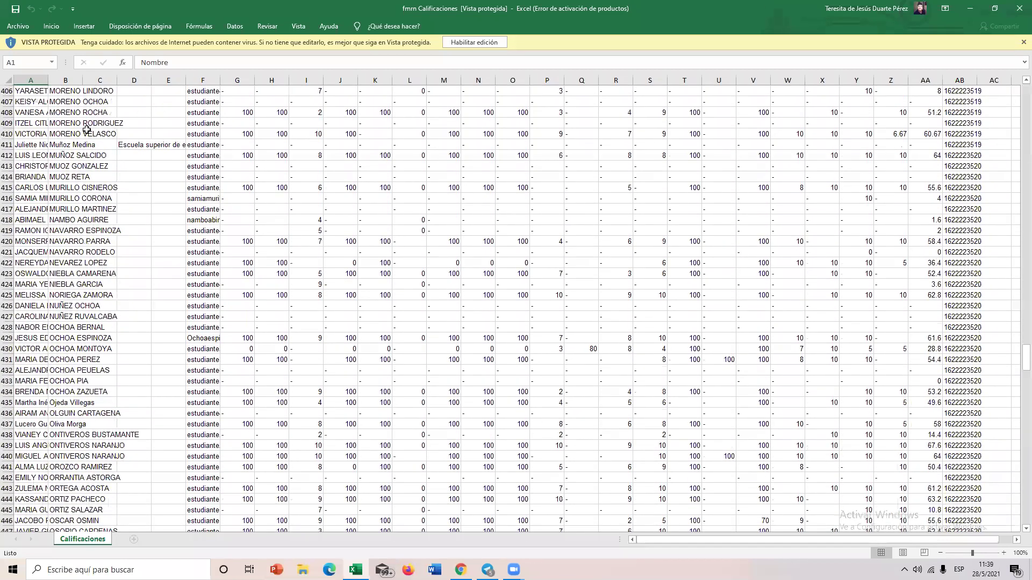
{"action": "scroll", "coordinate": [140, 145], "scroll_direction": "up", "scroll_amount": 20}
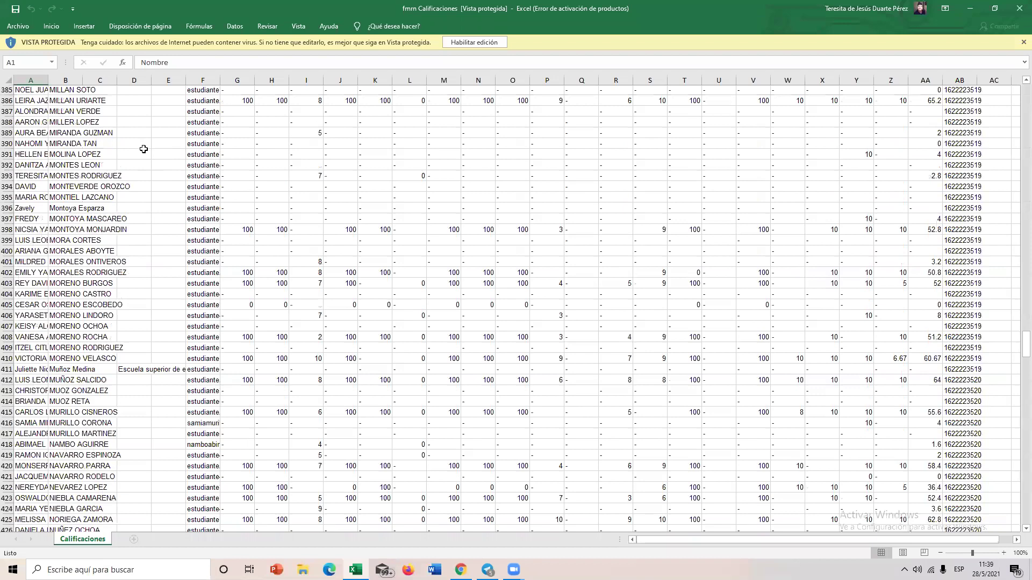
{"action": "scroll", "coordinate": [144, 154], "scroll_direction": "up", "scroll_amount": 10}
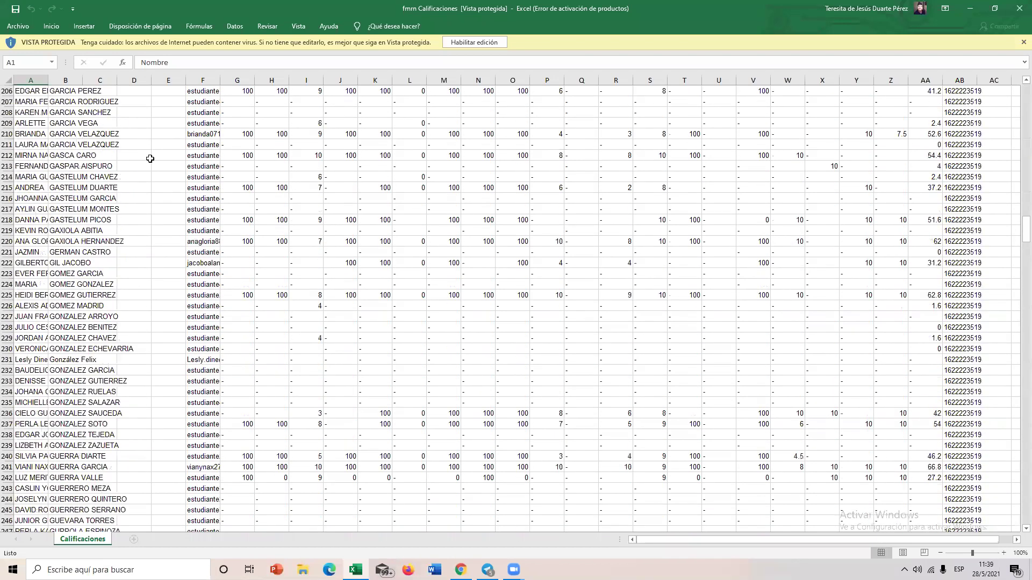
Return to the start of the Calificaciones sheet and check the Total del curso (Real) column header.
{"action": "scroll", "coordinate": [215, 361], "scroll_direction": "up", "scroll_amount": 20}
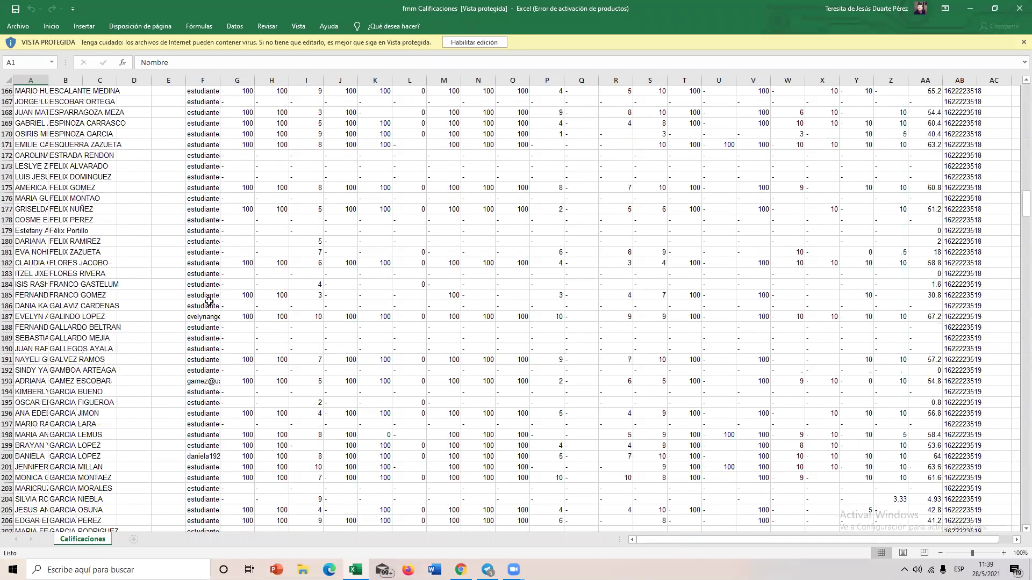
{"action": "scroll", "coordinate": [209, 301], "scroll_direction": "up", "scroll_amount": 20}
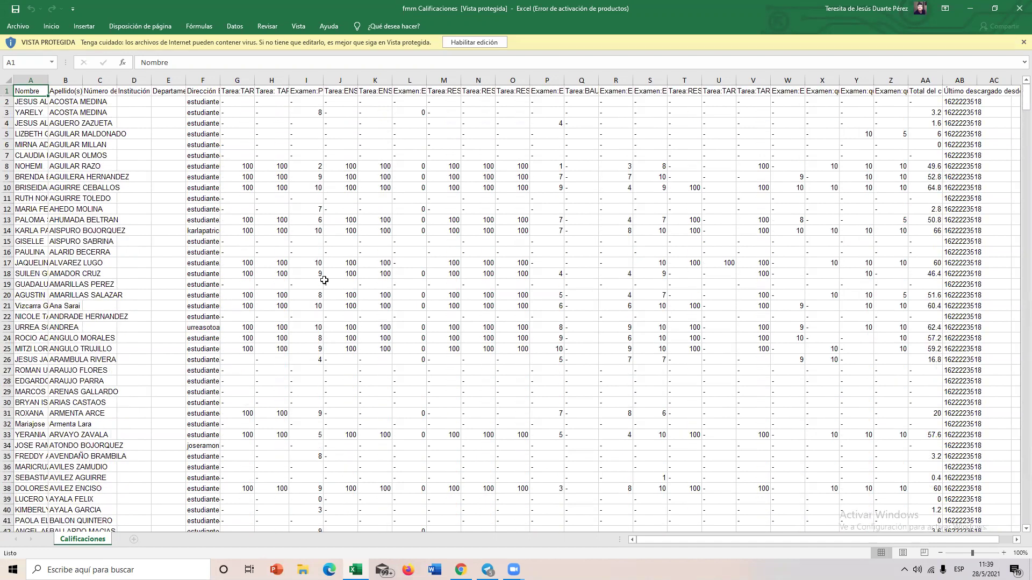
{"action": "left_click_drag", "start_coordinate": [853, 540], "coordinate": [866, 540]}
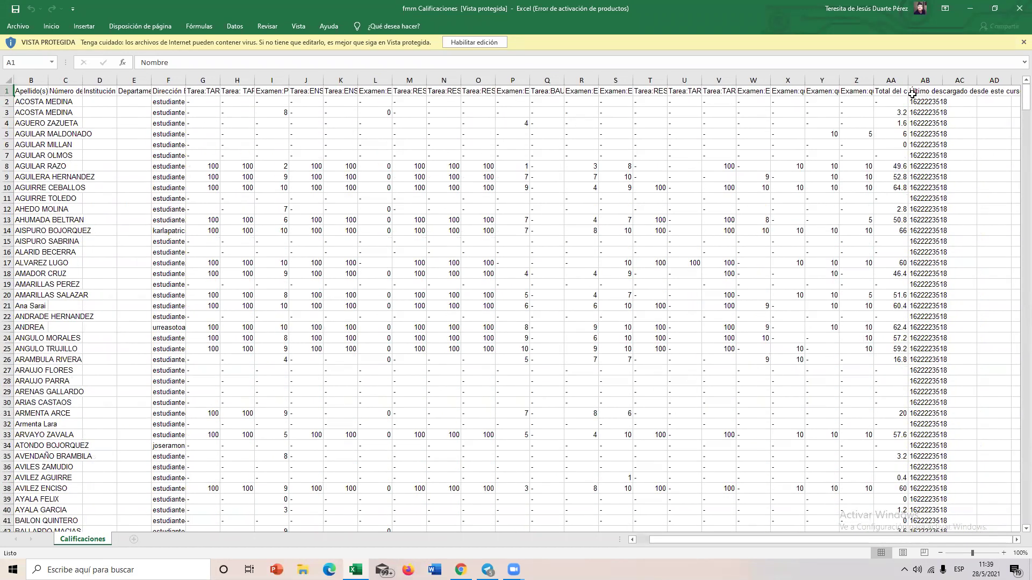
{"action": "left_click", "coordinate": [890, 89]}
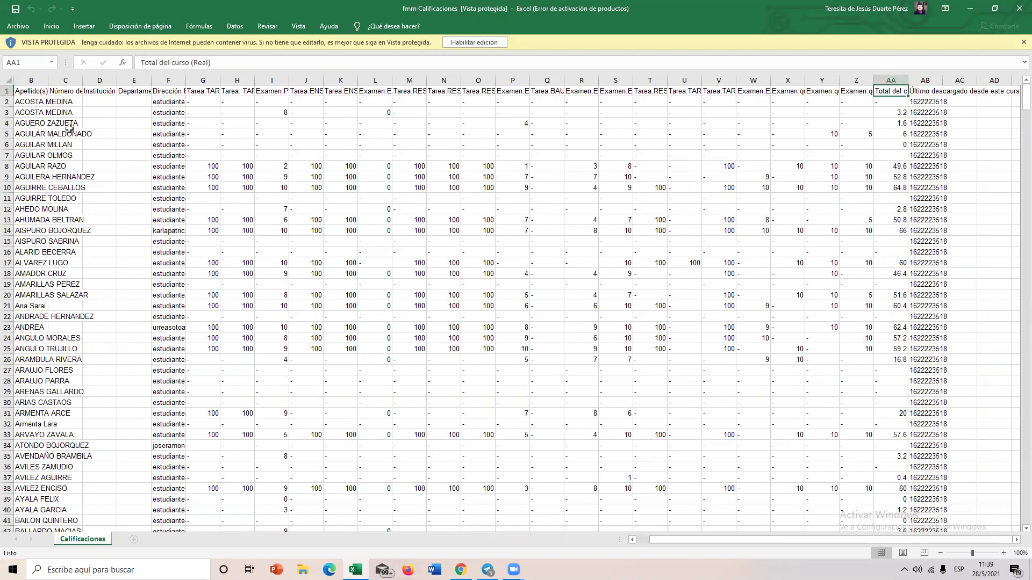
Enable editing of the protected workbook and add filters to the header row of the Calificaciones sheet.
{"action": "left_click", "coordinate": [8, 91]}
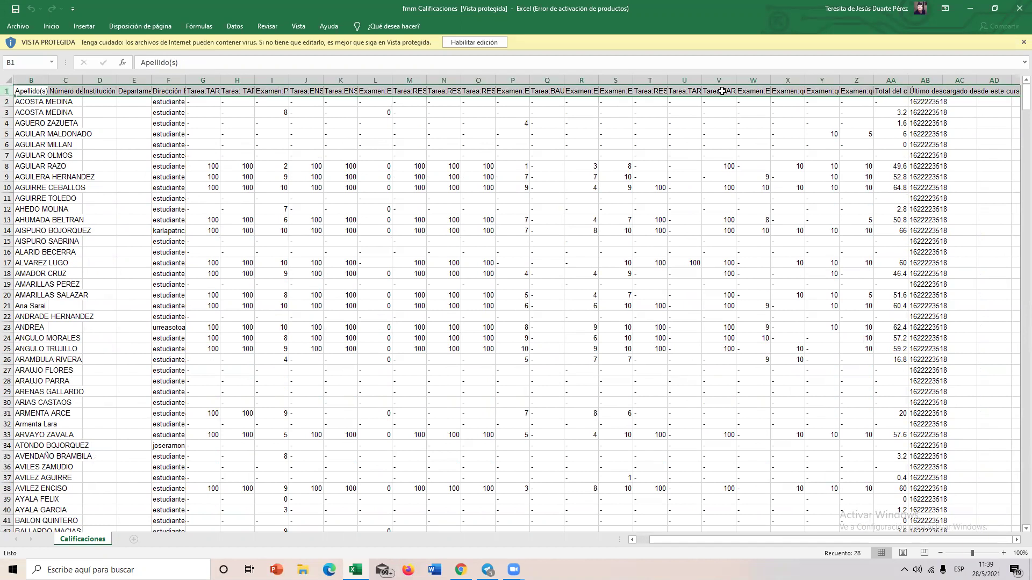
{"action": "left_click", "coordinate": [457, 43]}
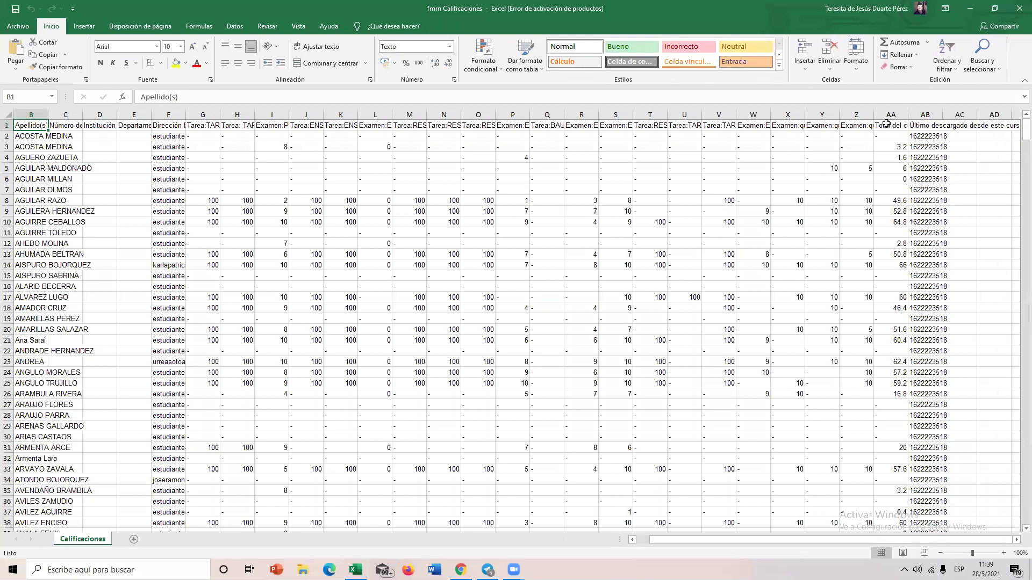
{"action": "left_click", "coordinate": [890, 126]}
{"action": "left_click", "coordinate": [7, 125]}
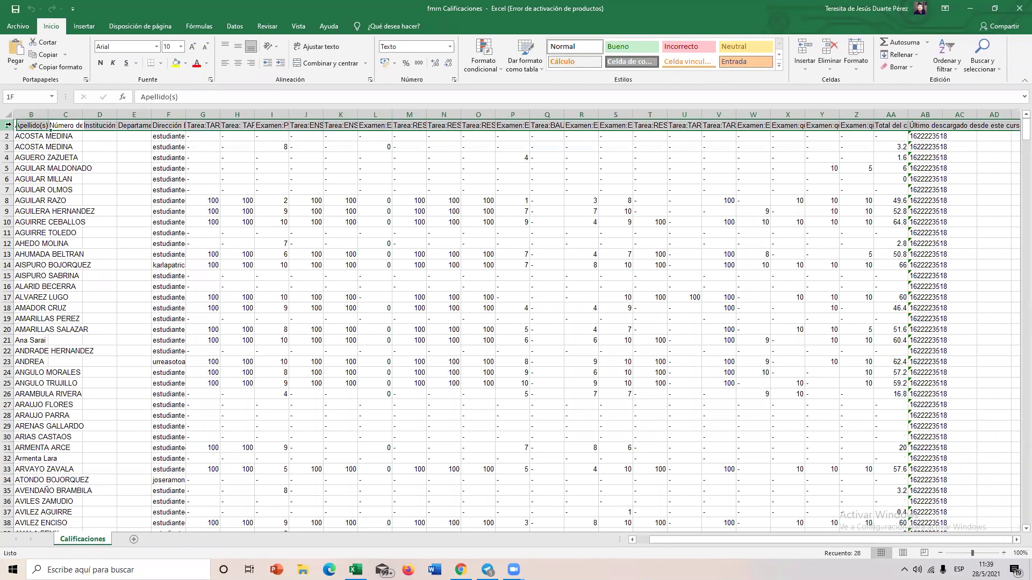
{"action": "left_click", "coordinate": [947, 54]}
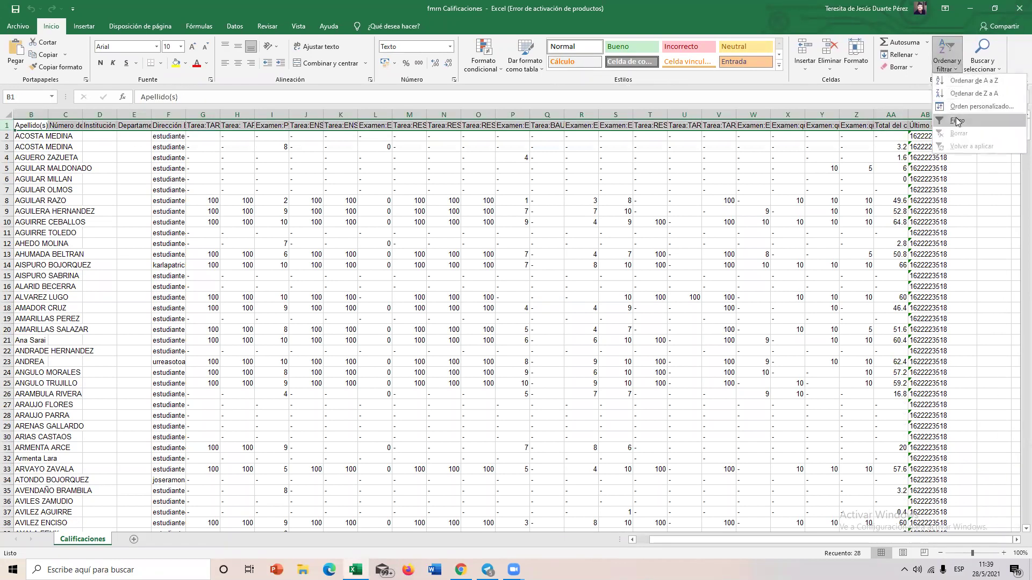
{"action": "left_click", "coordinate": [958, 120]}
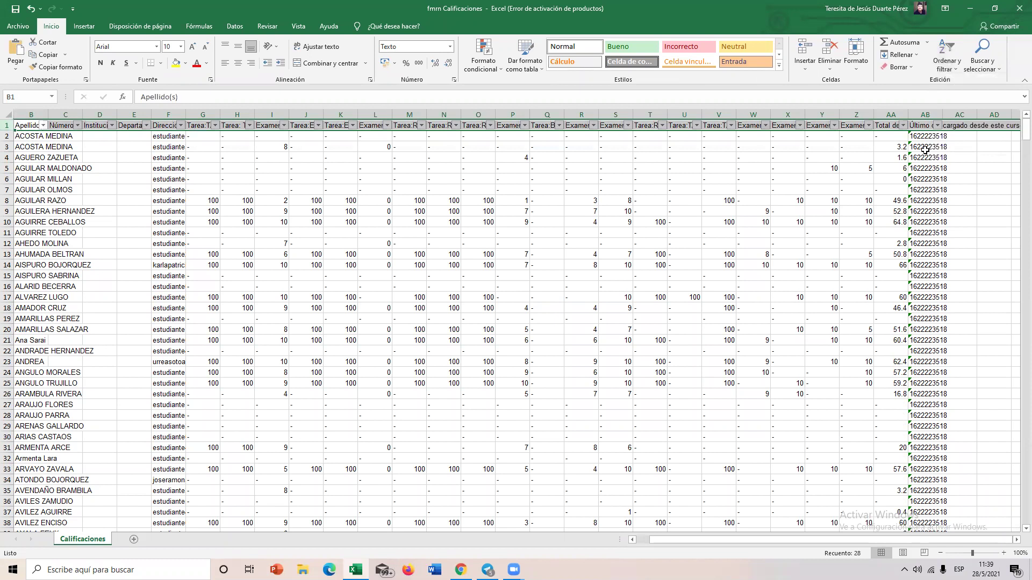
Filter the Total del curso column to show only the values 0 and "-".
{"action": "left_click", "coordinate": [903, 126]}
{"action": "left_click", "coordinate": [796, 244]}
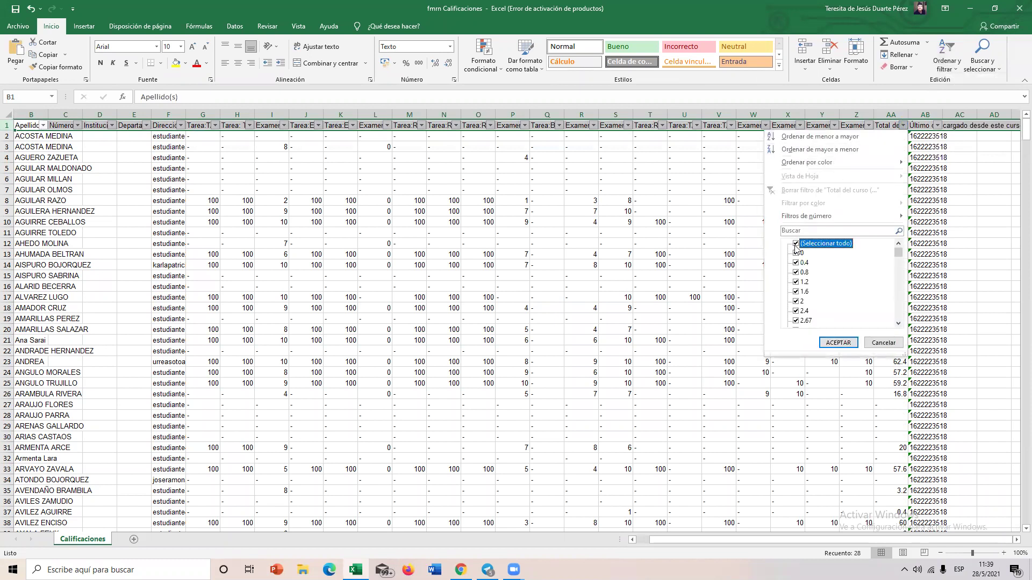
{"action": "left_click", "coordinate": [795, 253]}
{"action": "left_click_drag", "start_coordinate": [898, 254], "coordinate": [898, 316]}
{"action": "left_click", "coordinate": [796, 320]}
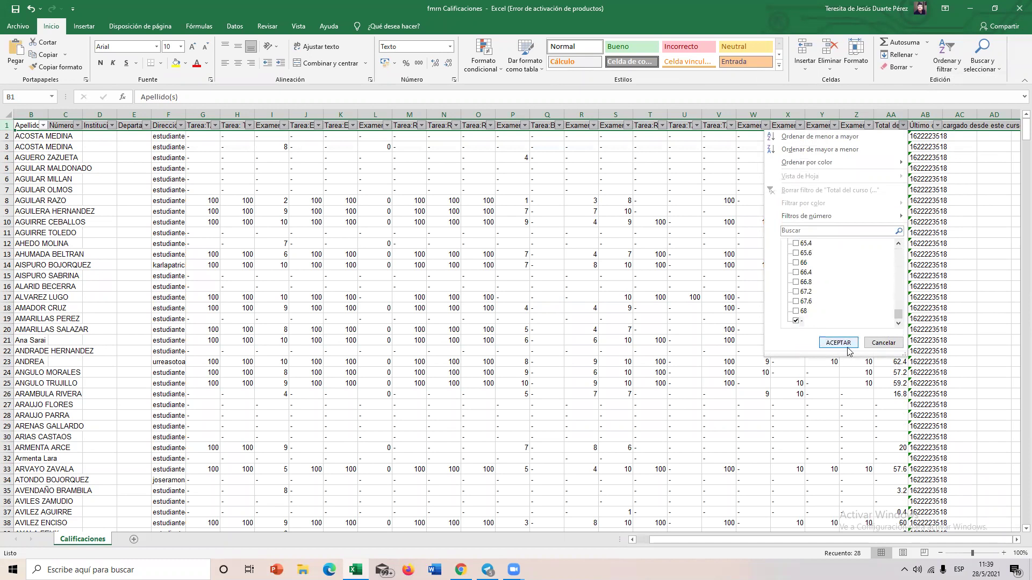
{"action": "left_click", "coordinate": [838, 342]}
Look through the filtered student rows and close fmrn Calificaciones.xlsx, saving the changes.
{"action": "scroll", "coordinate": [539, 267], "scroll_direction": "down", "scroll_amount": 19}
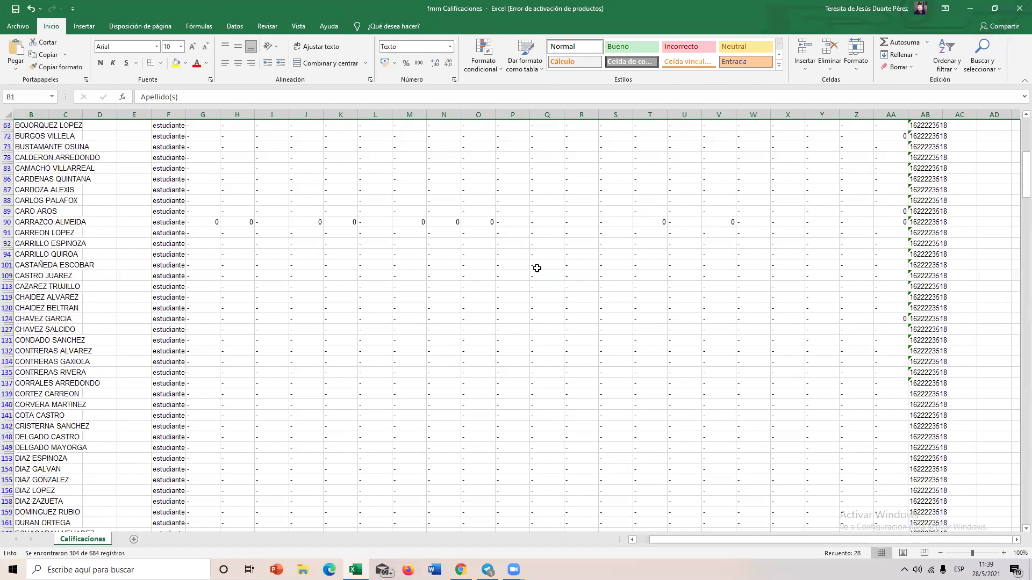
{"action": "scroll", "coordinate": [537, 269], "scroll_direction": "down", "scroll_amount": 20}
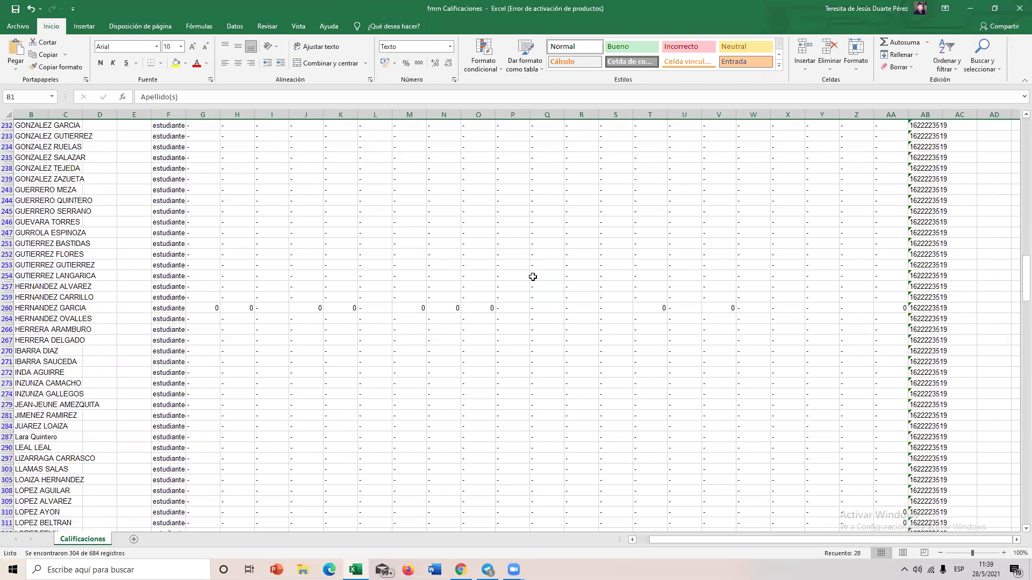
{"action": "scroll", "coordinate": [532, 277], "scroll_direction": "down", "scroll_amount": 20}
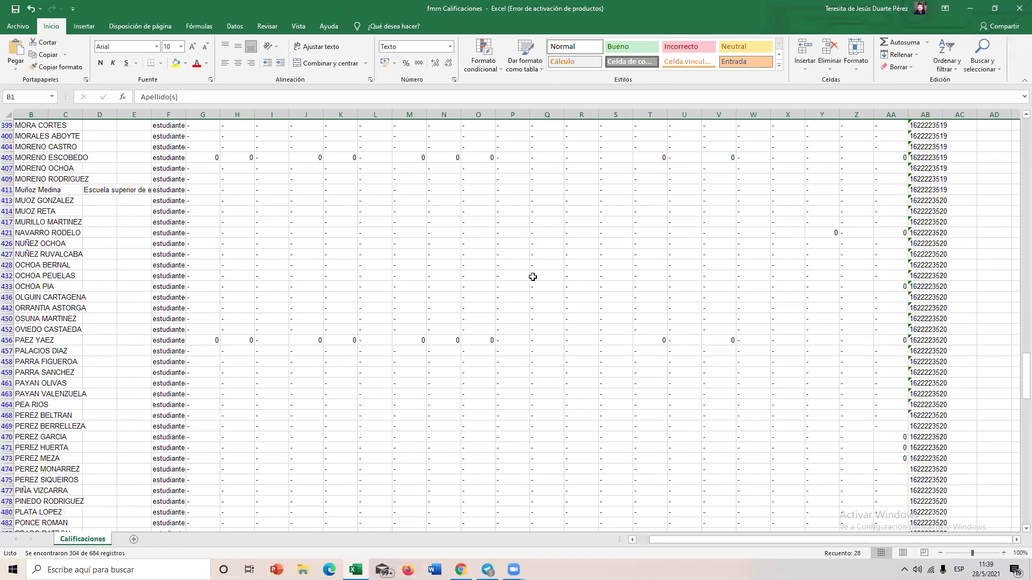
{"action": "scroll", "coordinate": [532, 279], "scroll_direction": "down", "scroll_amount": 6}
{"action": "scroll", "coordinate": [532, 279], "scroll_direction": "up", "scroll_amount": 13}
{"action": "left_click", "coordinate": [1017, 6]}
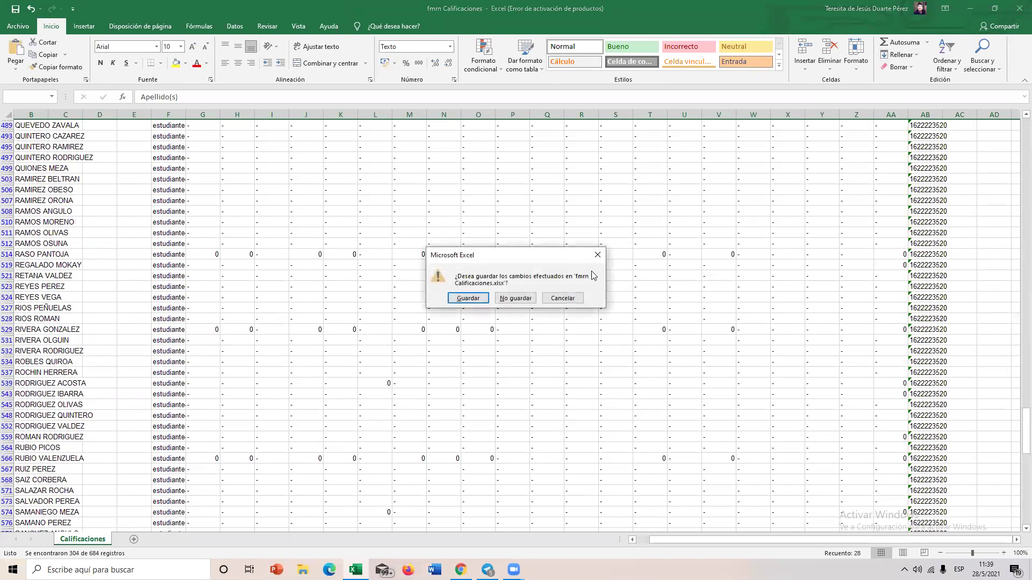
{"action": "left_click", "coordinate": [485, 299]}
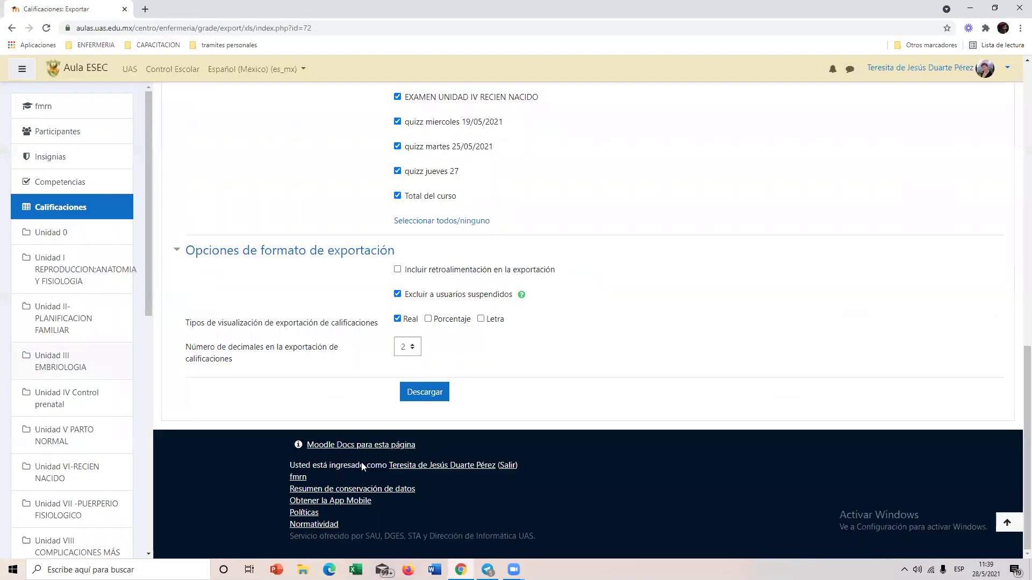
Open the course participants list and filter it by Grupos with group 406, matching Cualquiera.
{"action": "scroll", "coordinate": [427, 411], "scroll_direction": "up", "scroll_amount": 15}
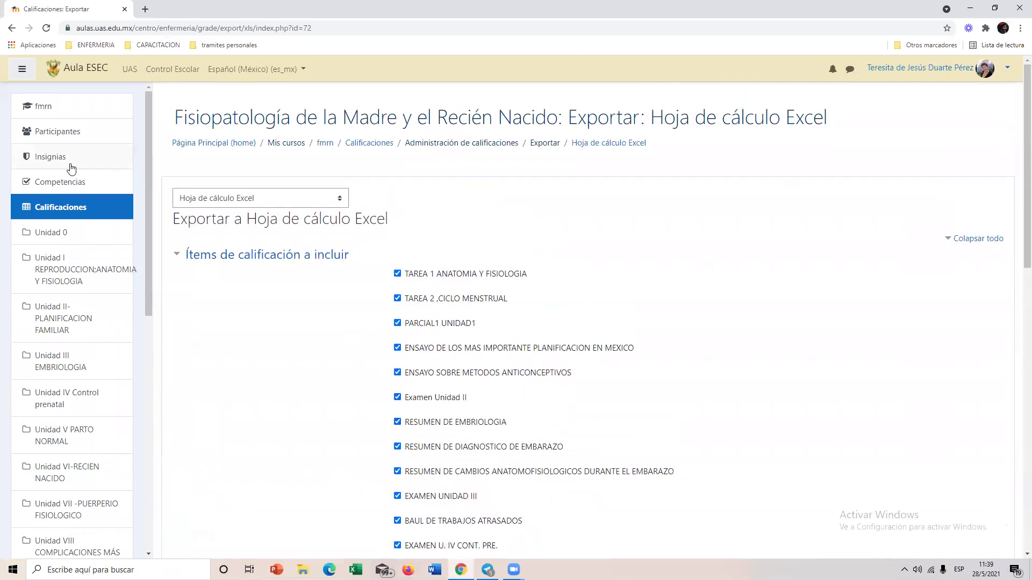
{"action": "left_click", "coordinate": [75, 141]}
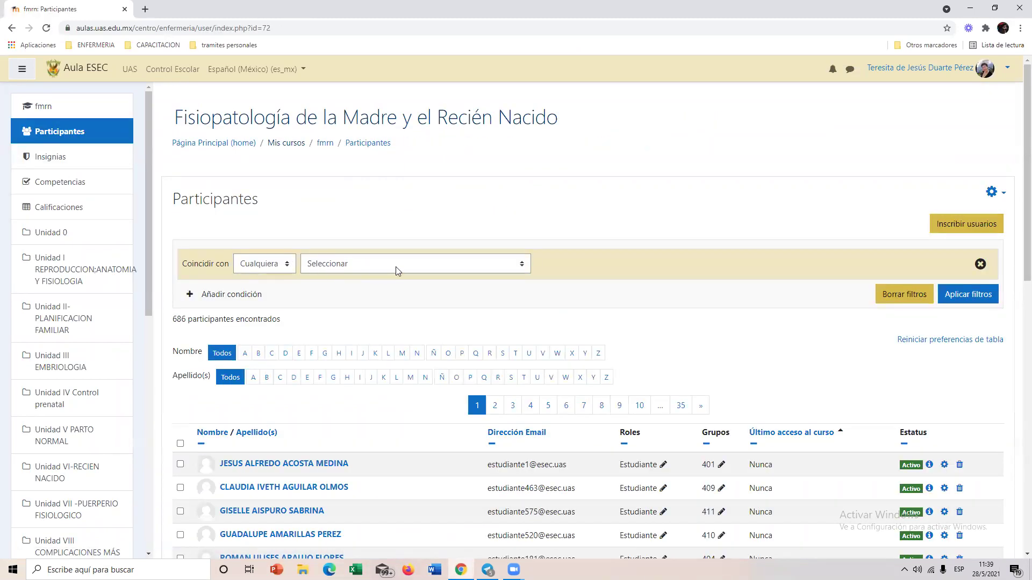
{"action": "left_click", "coordinate": [279, 269]}
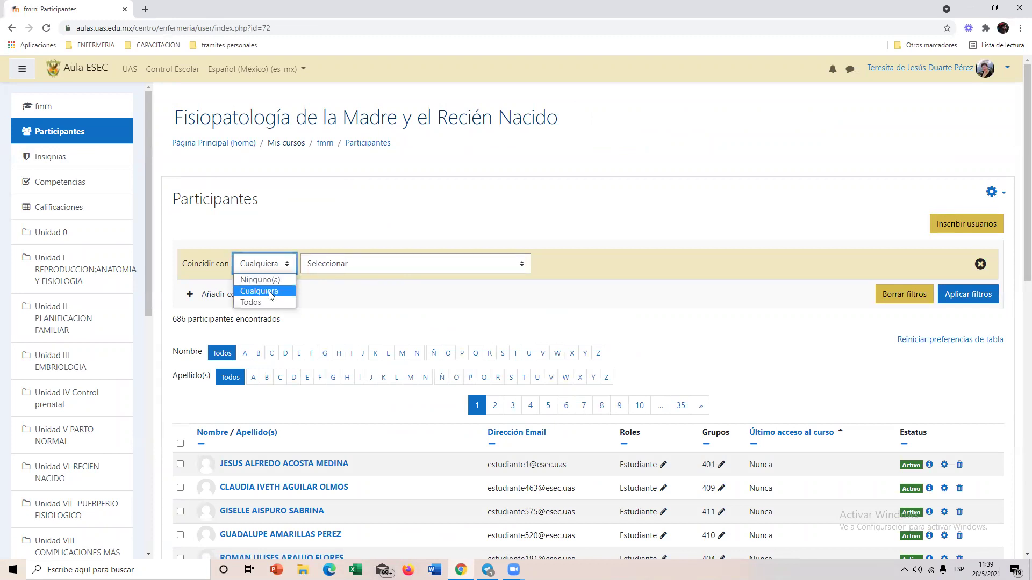
{"action": "left_click", "coordinate": [335, 268]}
{"action": "left_click", "coordinate": [332, 337]}
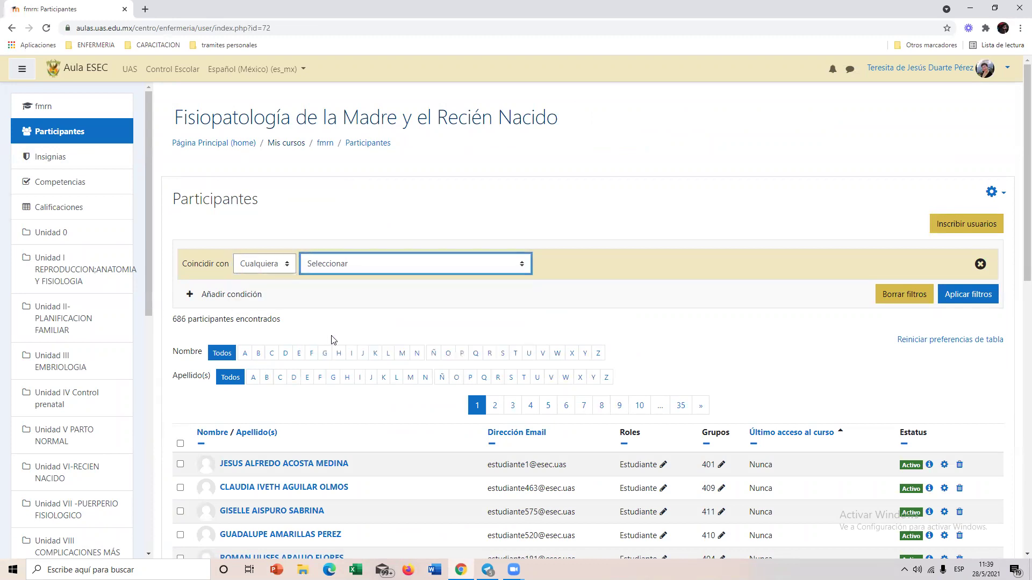
{"action": "left_click", "coordinate": [639, 268]}
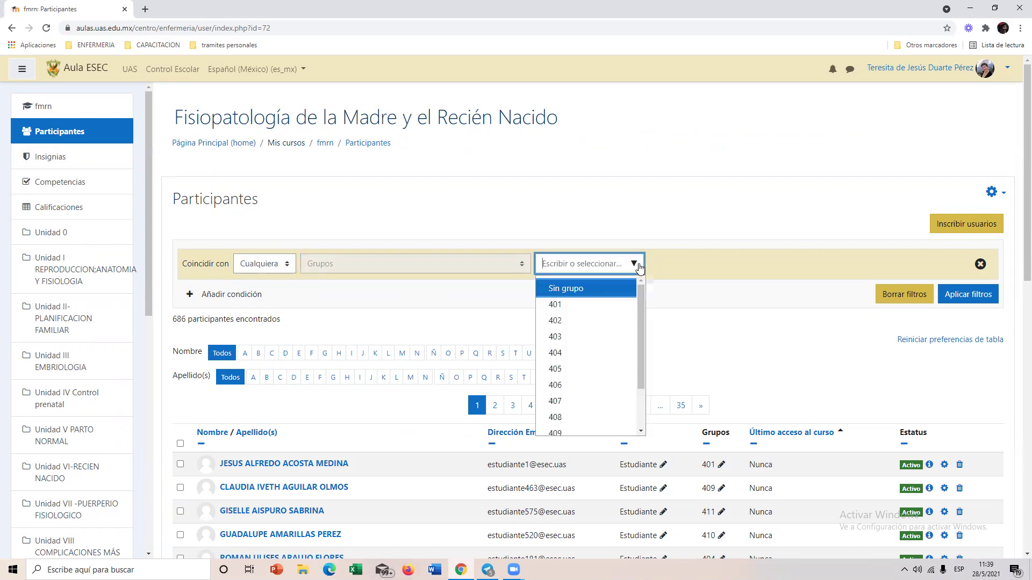
{"action": "scroll", "coordinate": [598, 355], "scroll_direction": "down", "scroll_amount": 1}
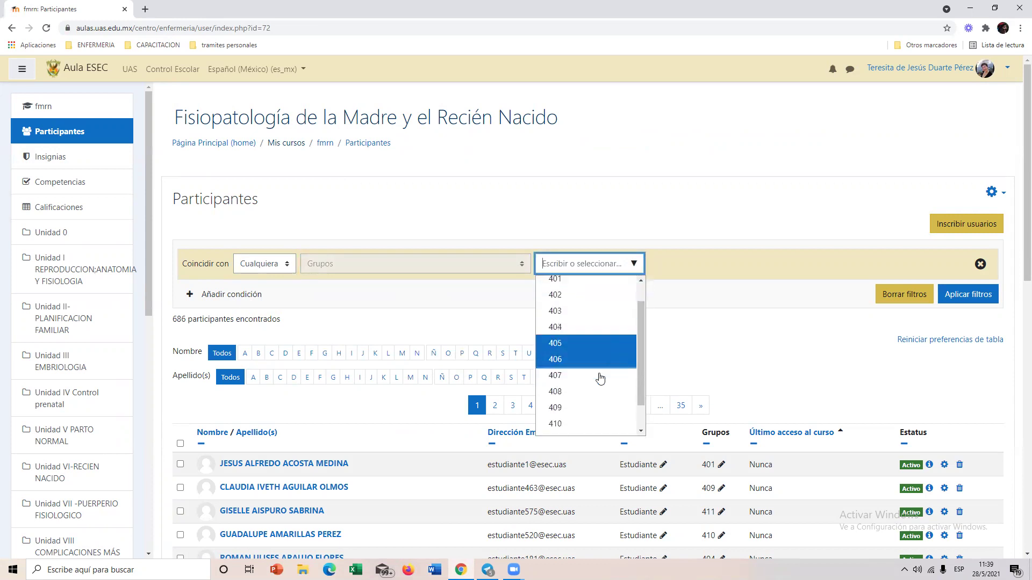
{"action": "left_click", "coordinate": [962, 302]}
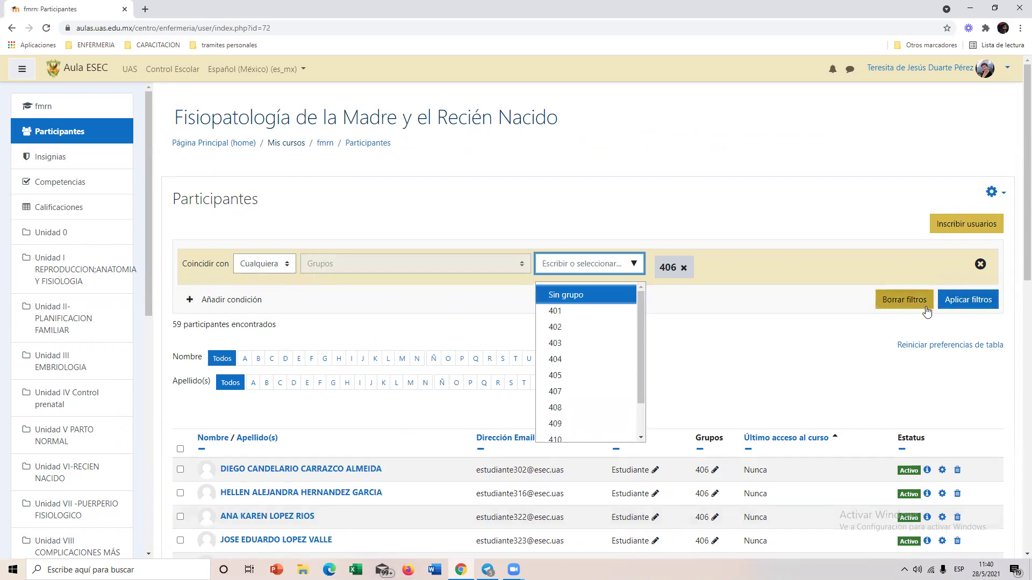
Examine the last course access (Último acceso al curso) of the participants in group 406.
{"action": "left_click", "coordinate": [774, 428]}
{"action": "scroll", "coordinate": [763, 411], "scroll_direction": "down", "scroll_amount": 5}
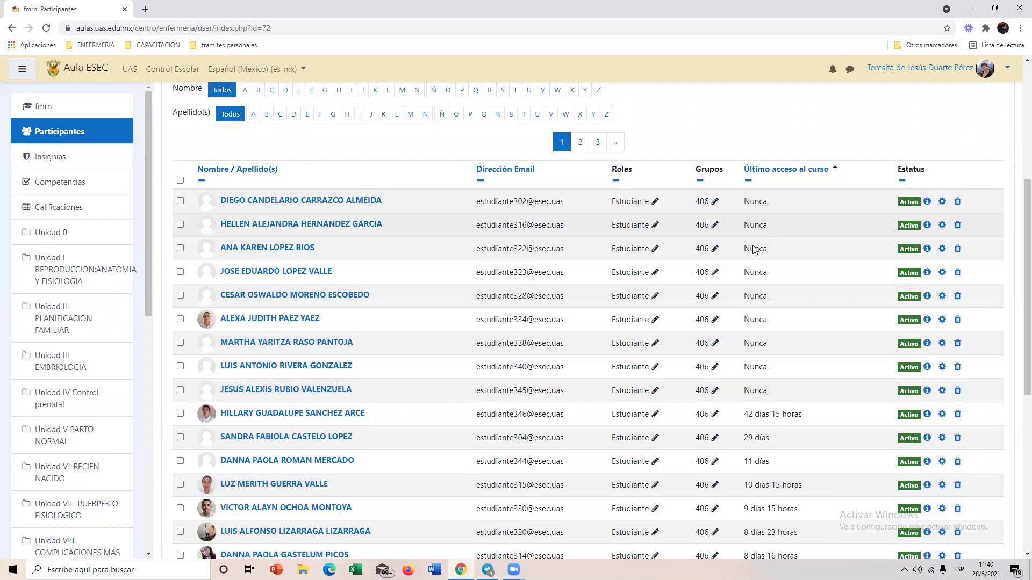
{"action": "scroll", "coordinate": [742, 422], "scroll_direction": "up", "scroll_amount": 3}
{"action": "scroll", "coordinate": [743, 425], "scroll_direction": "up", "scroll_amount": 2}
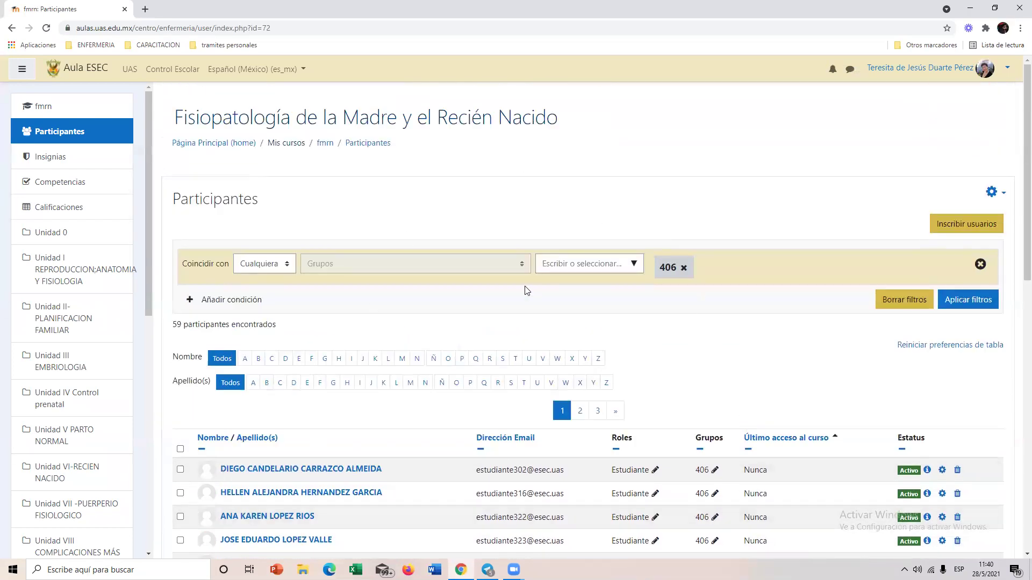
Open Configuración del Libro de Calificaciones for the course and review each grade item's weight and maximum grade.
{"action": "left_click", "coordinate": [88, 215]}
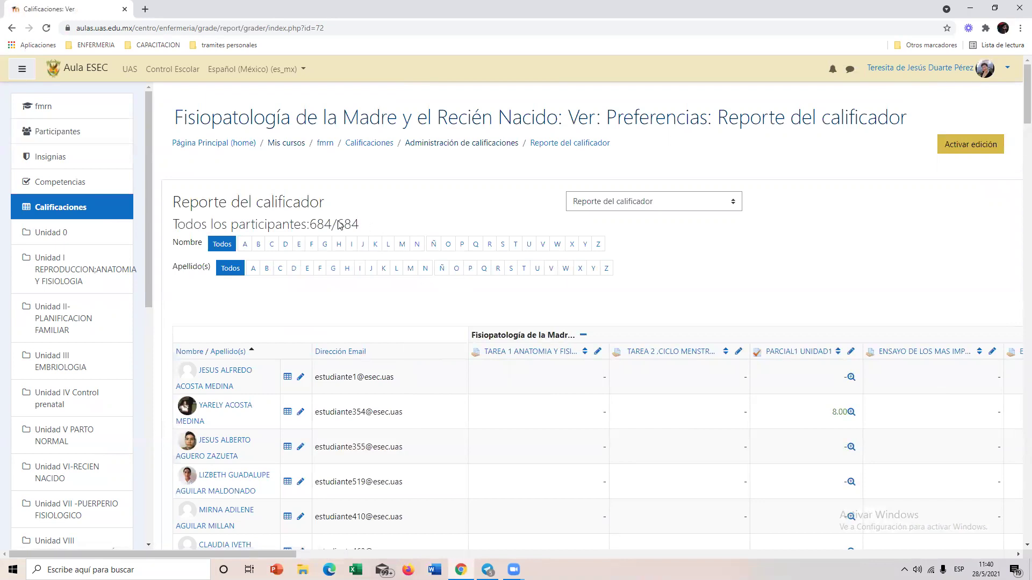
{"action": "left_click", "coordinate": [646, 201]}
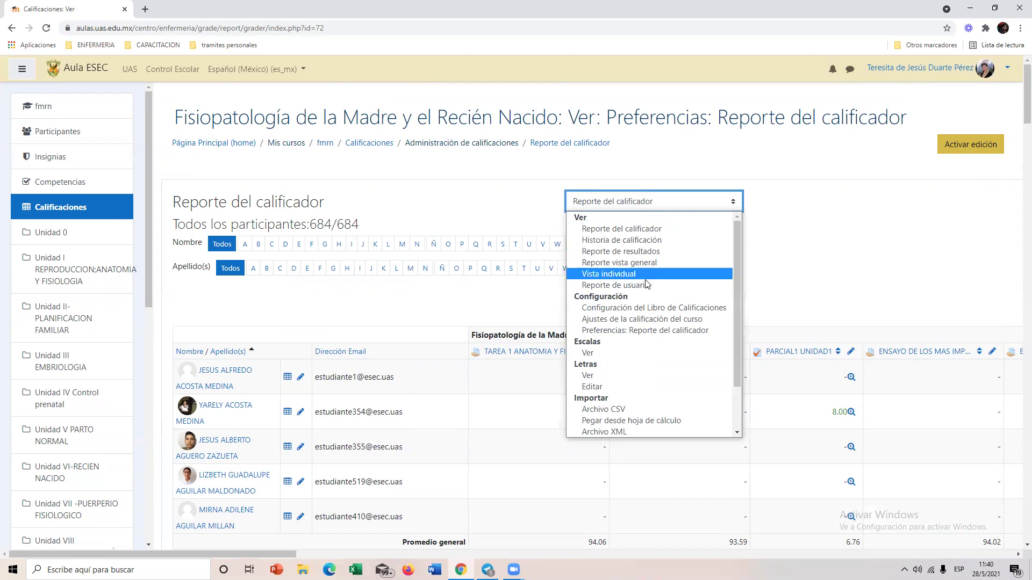
{"action": "left_click", "coordinate": [643, 308]}
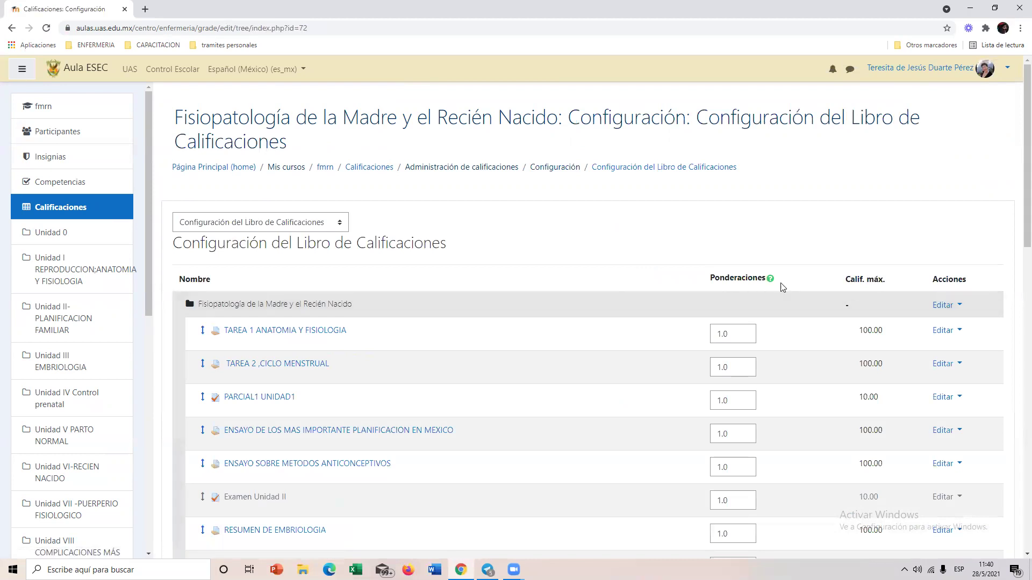
{"action": "scroll", "coordinate": [625, 291], "scroll_direction": "down", "scroll_amount": 20}
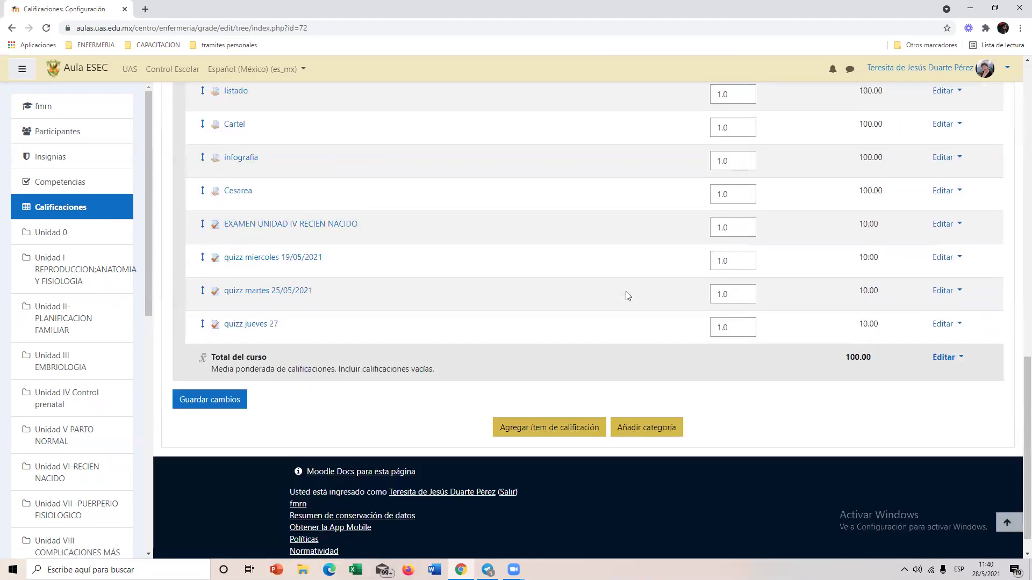
{"action": "scroll", "coordinate": [626, 292], "scroll_direction": "up", "scroll_amount": 20}
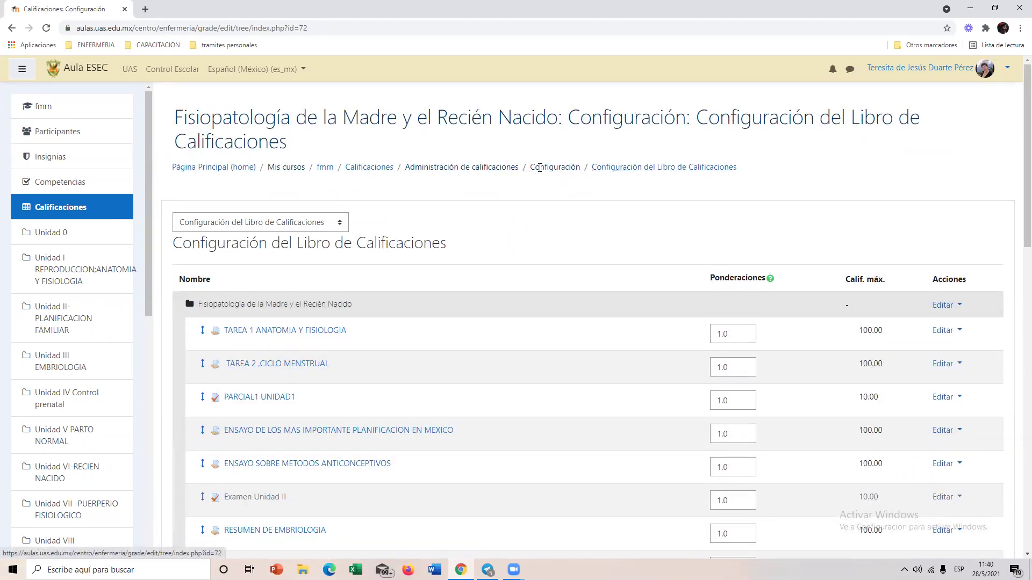
Browse the available gradebook views and settings, and check the grade items down to Total del curso again.
{"action": "left_click", "coordinate": [325, 223]}
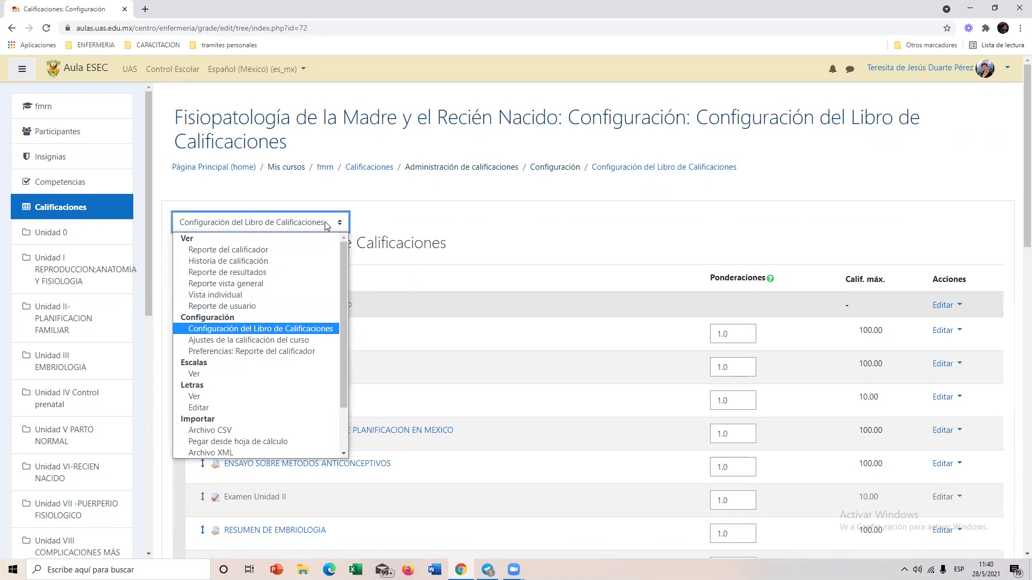
{"action": "scroll", "coordinate": [271, 414], "scroll_direction": "down", "scroll_amount": 2}
{"action": "scroll", "coordinate": [250, 391], "scroll_direction": "up", "scroll_amount": 2}
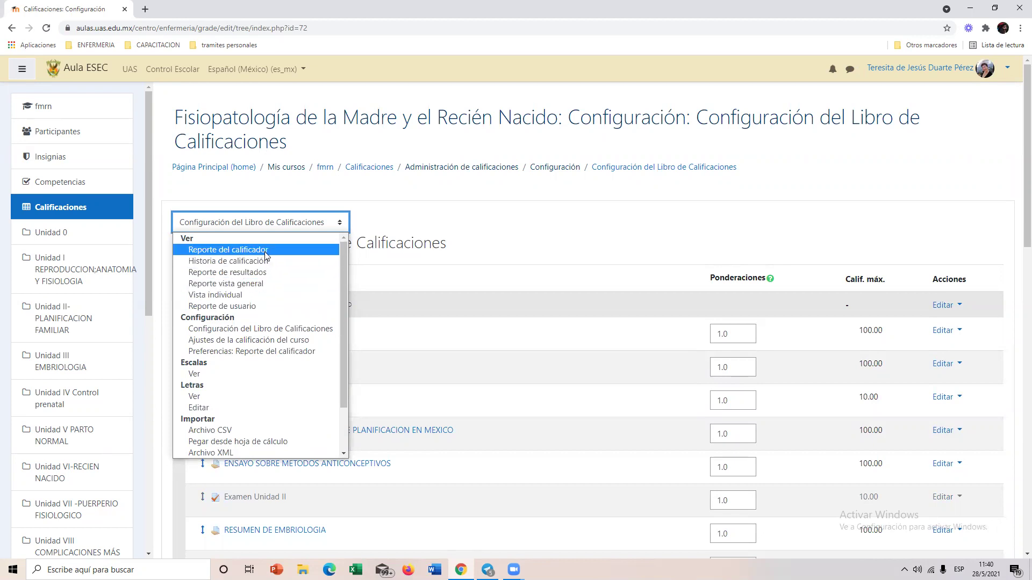
{"action": "left_click", "coordinate": [534, 230]}
{"action": "scroll", "coordinate": [588, 226], "scroll_direction": "down", "scroll_amount": 15}
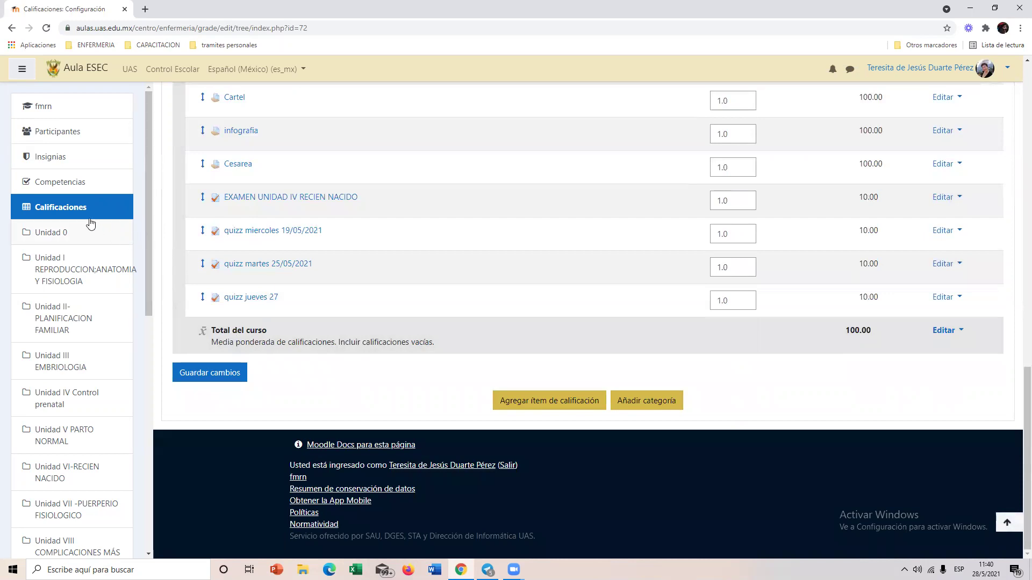
Filter the course participants by Grupos with group 406, matching Cualquiera, and review the filtered list.
{"action": "left_click", "coordinate": [69, 138]}
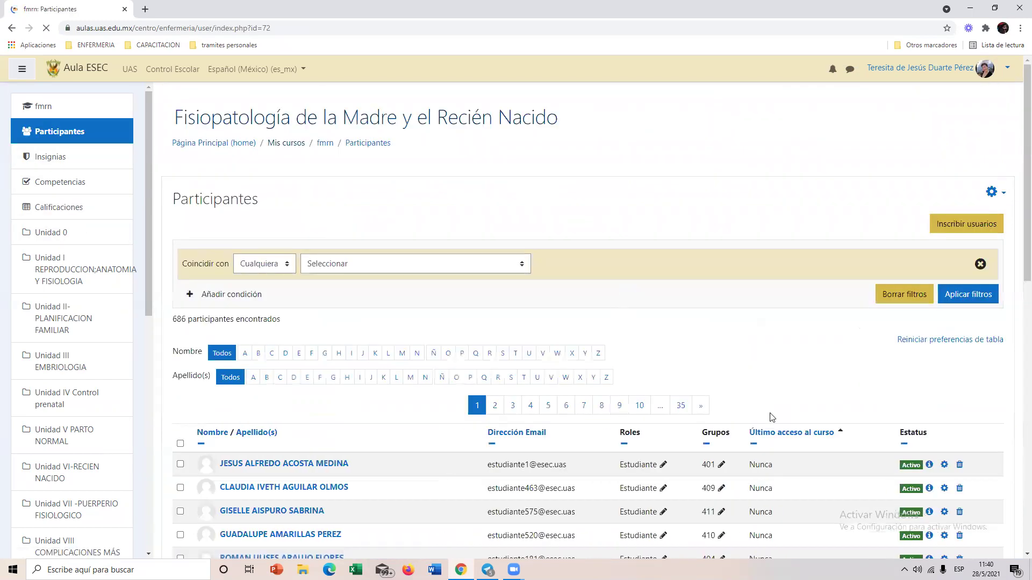
{"action": "scroll", "coordinate": [771, 414], "scroll_direction": "down", "scroll_amount": 2}
{"action": "left_click", "coordinate": [324, 174]}
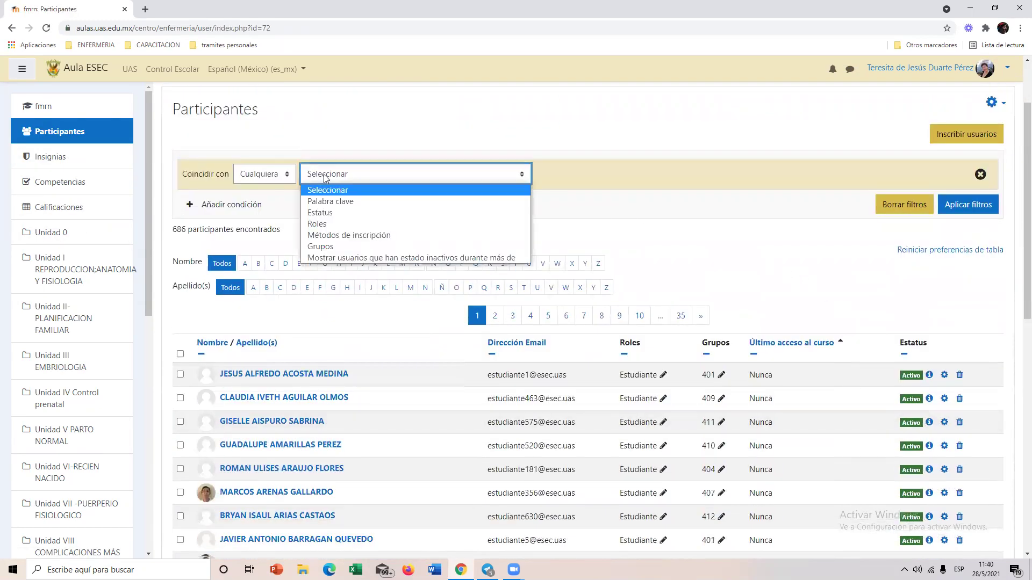
{"action": "left_click", "coordinate": [325, 245]}
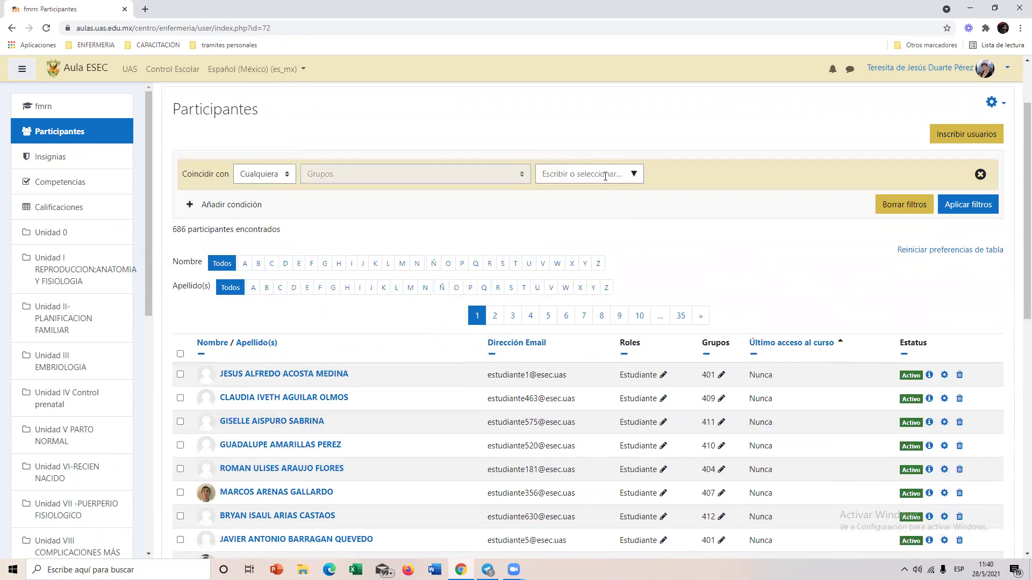
{"action": "left_click", "coordinate": [634, 174]}
{"action": "left_click", "coordinate": [967, 205]}
{"action": "scroll", "coordinate": [815, 249], "scroll_direction": "down", "scroll_amount": 10}
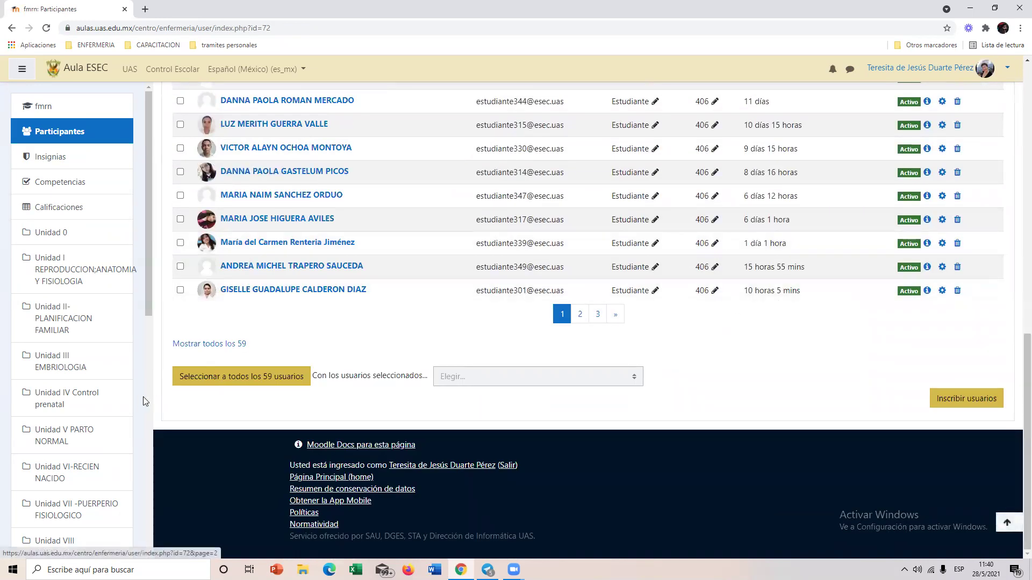
{"action": "scroll", "coordinate": [278, 381], "scroll_direction": "up", "scroll_amount": 8}
{"action": "scroll", "coordinate": [278, 380], "scroll_direction": "up", "scroll_amount": 4}
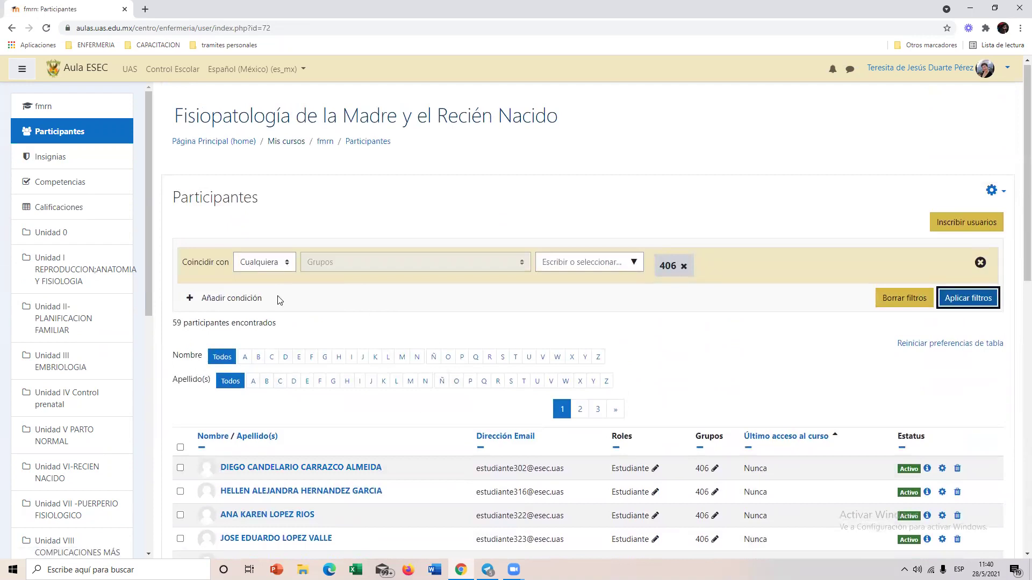
Open the course's Reporte del calificador and examine its available views, settings, and import and export options.
{"action": "left_click", "coordinate": [92, 210]}
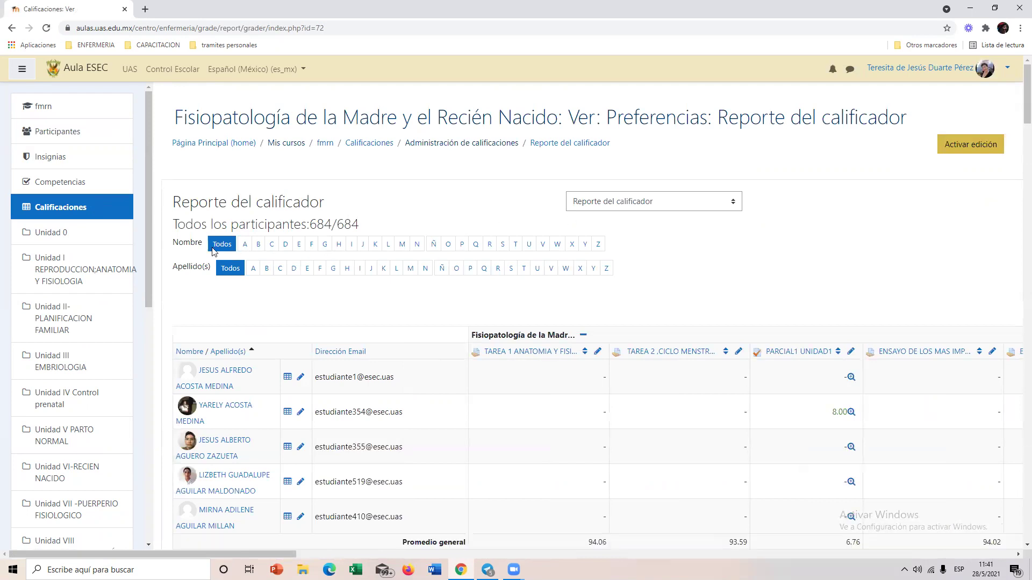
{"action": "left_click", "coordinate": [623, 203]}
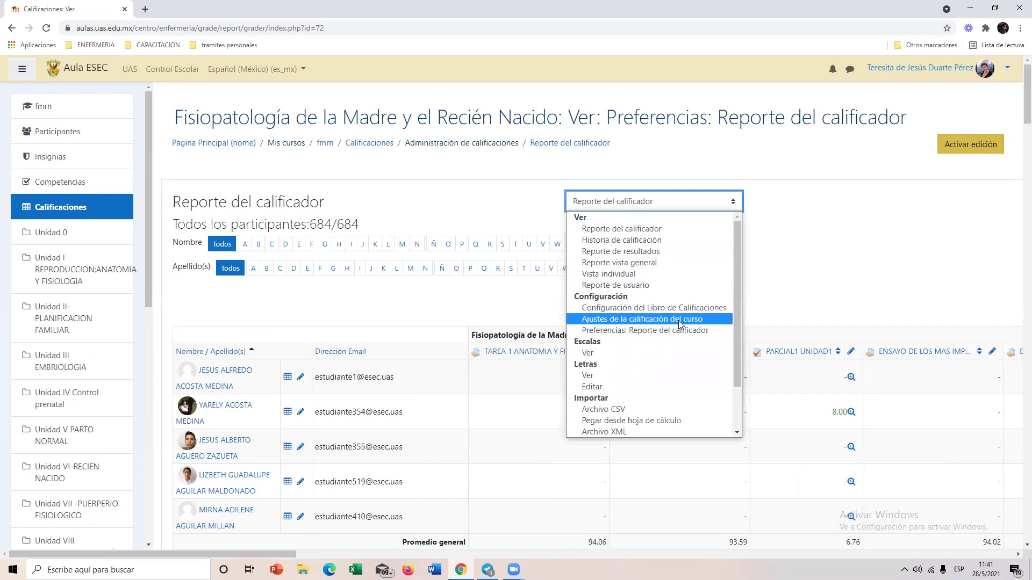
{"action": "scroll", "coordinate": [635, 352], "scroll_direction": "down", "scroll_amount": 1}
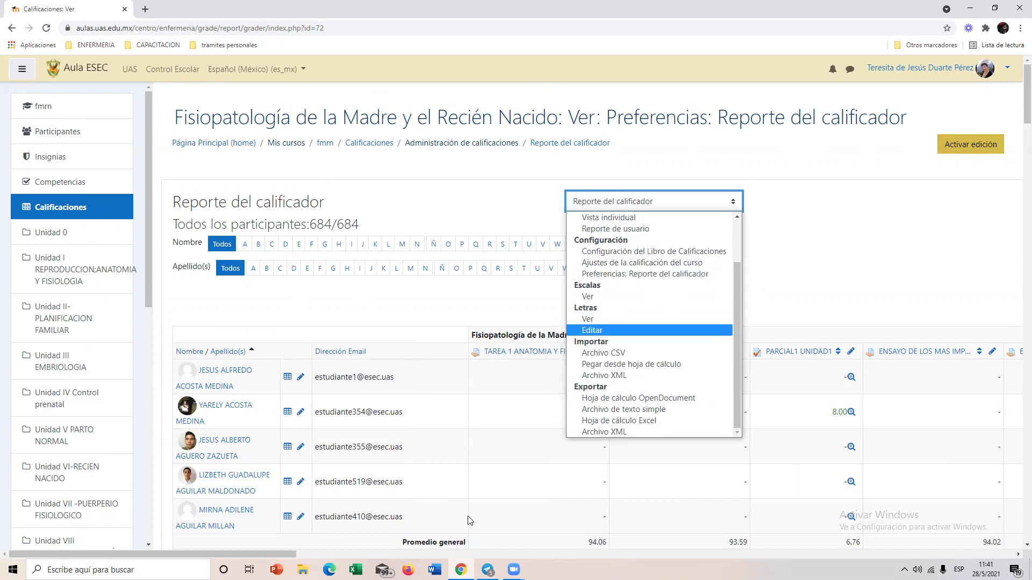
{"action": "mouse_move", "coordinate": [513, 570]}
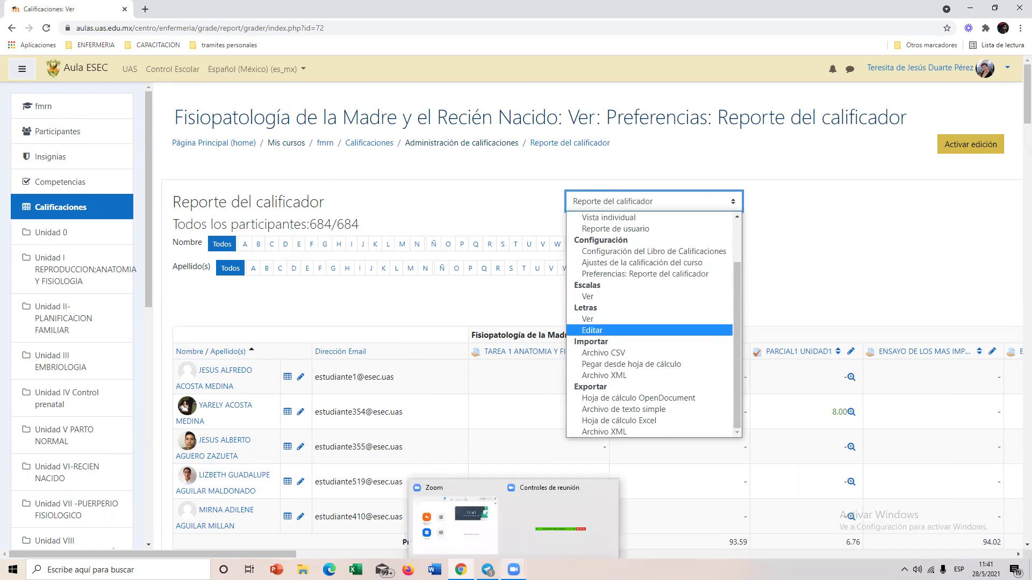